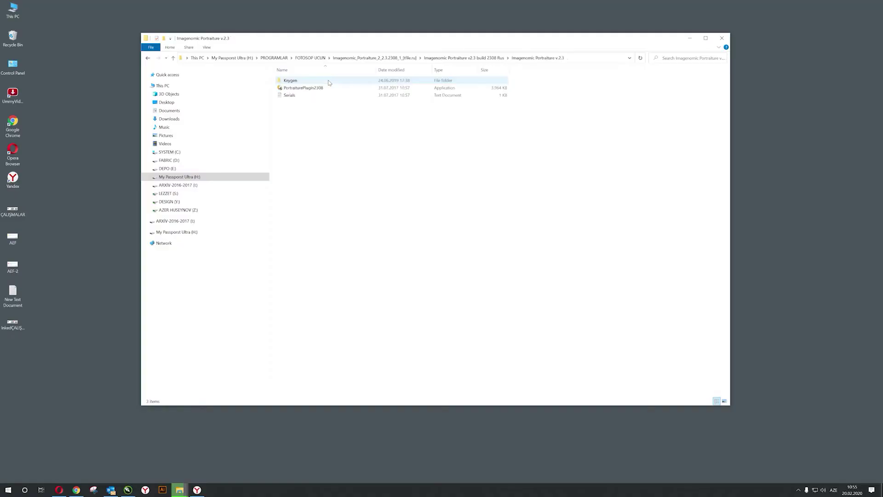
Step: Run the PortraiturePlugin2308 installer as administrator and approve the UAC prompt
{"action": "left_click", "coordinate": [309, 88]}
{"action": "right_click", "coordinate": [309, 88]}
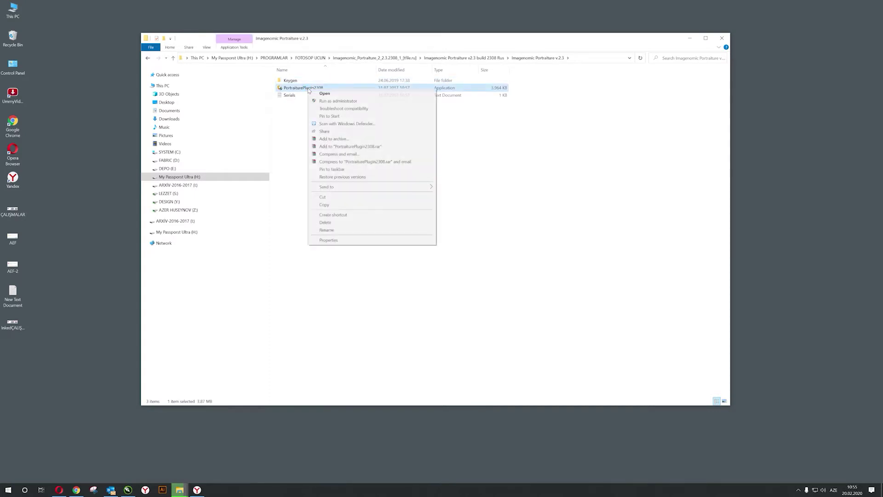
{"action": "left_click", "coordinate": [323, 101]}
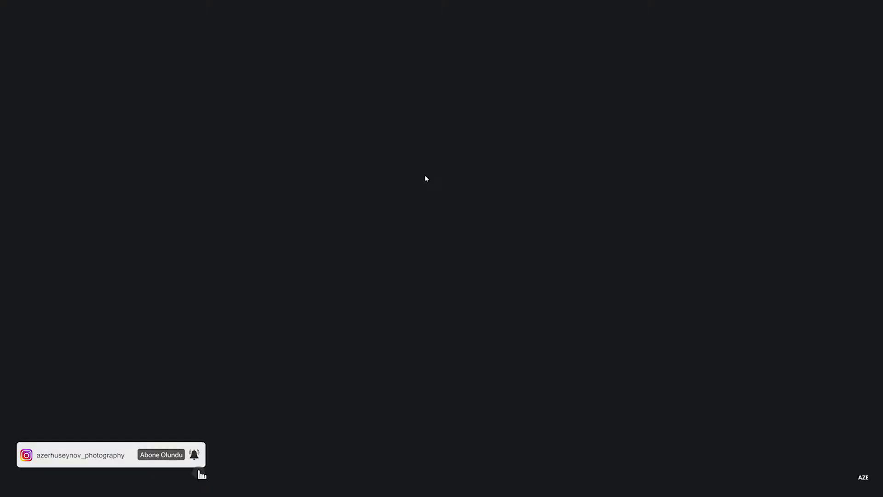
{"action": "left_click", "coordinate": [411, 296]}
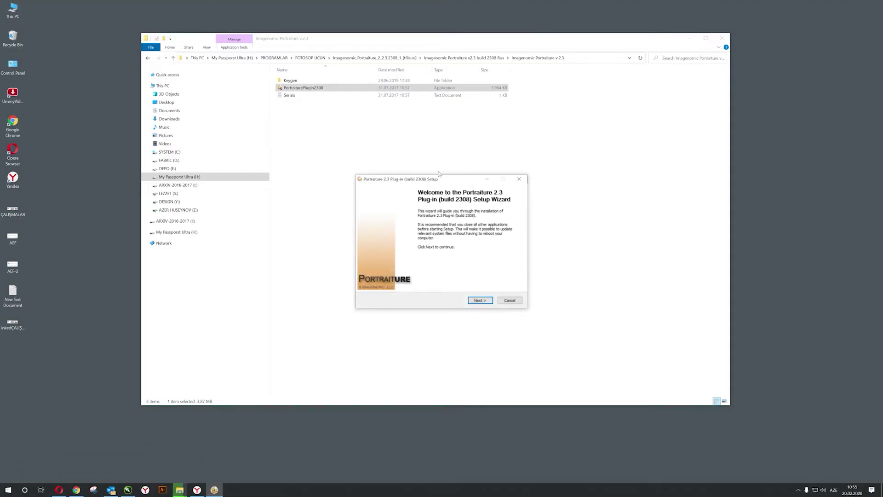
Step: Advance the wizard and browse to C:\Program Files\Adobe\Adobe Photoshop CC 2019\Plug-ins as the host folder
{"action": "left_click", "coordinate": [478, 301]}
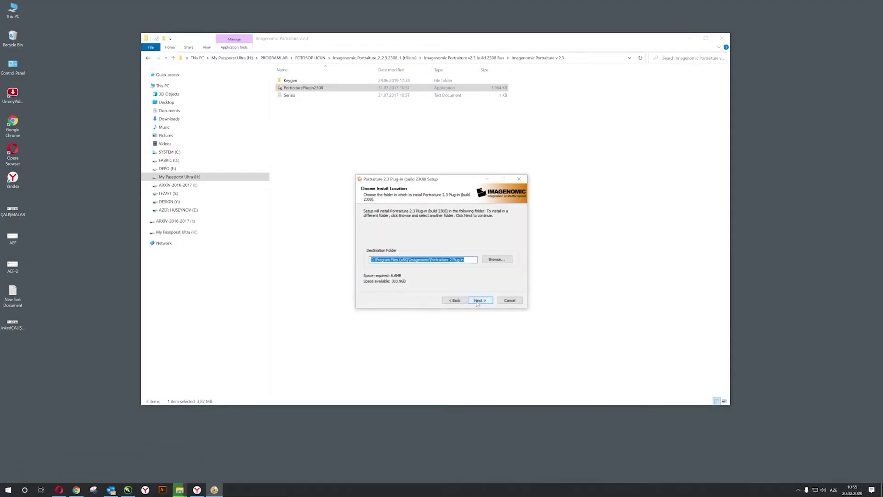
{"action": "left_click", "coordinate": [479, 300]}
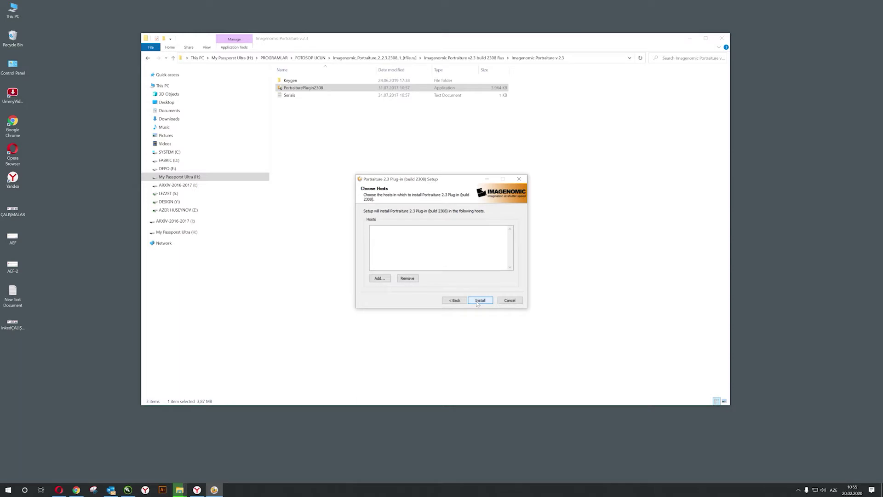
{"action": "left_click", "coordinate": [379, 278]}
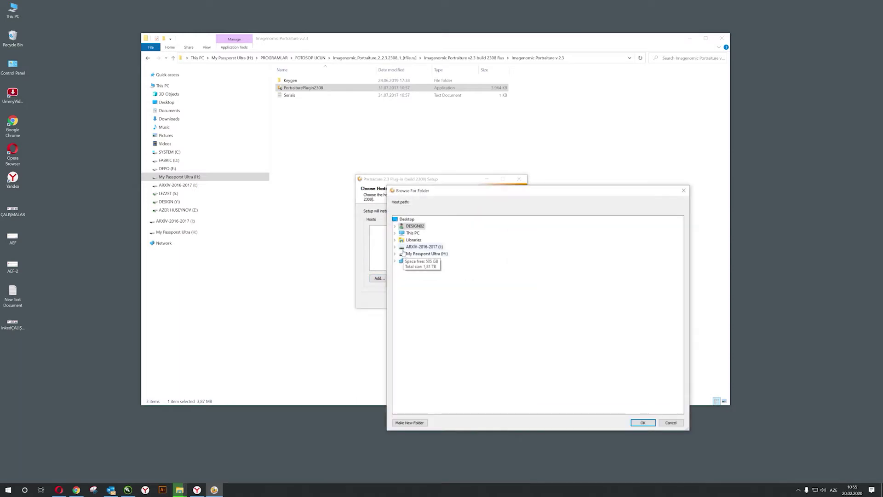
{"action": "left_click", "coordinate": [394, 233]}
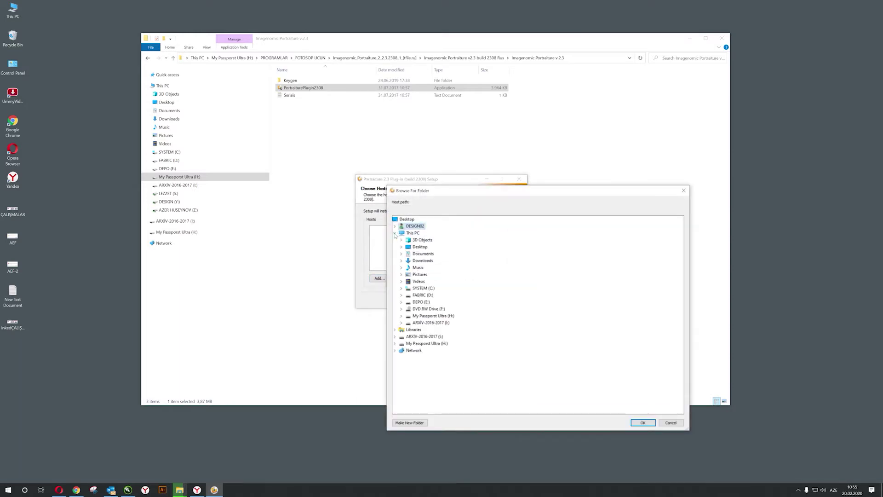
{"action": "double_click", "coordinate": [424, 288]}
{"action": "double_click", "coordinate": [432, 316]}
{"action": "double_click", "coordinate": [431, 247]}
{"action": "double_click", "coordinate": [457, 260]}
{"action": "double_click", "coordinate": [446, 295]}
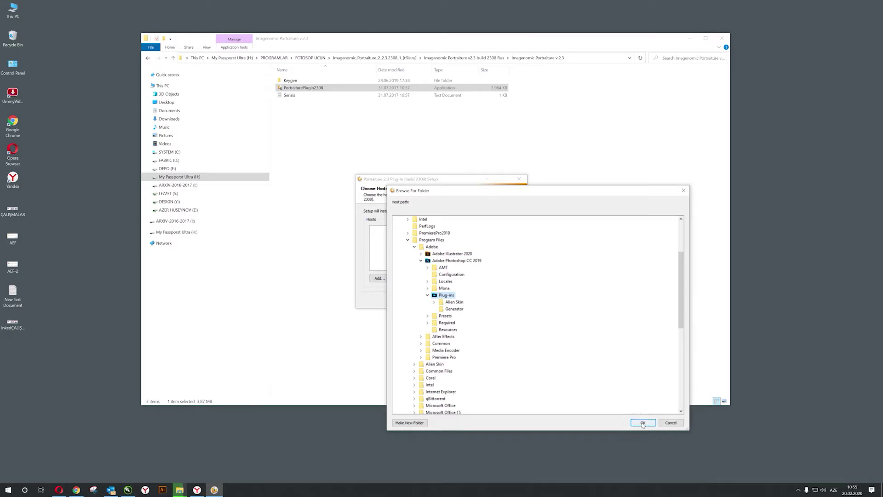
Step: Confirm the Plug-ins folder as a 64-bit host, install Portraiture 2.3, and finish setup
{"action": "left_click", "coordinate": [642, 422]}
{"action": "left_click", "coordinate": [441, 264]}
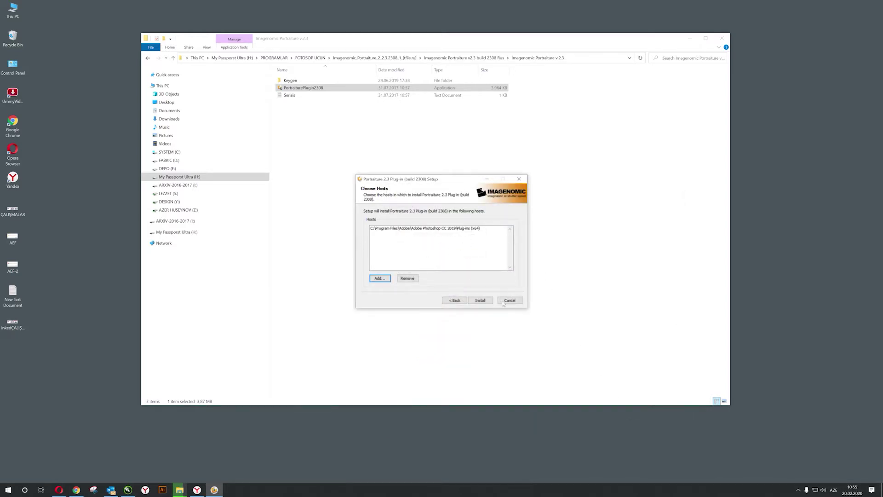
{"action": "left_click", "coordinate": [483, 302]}
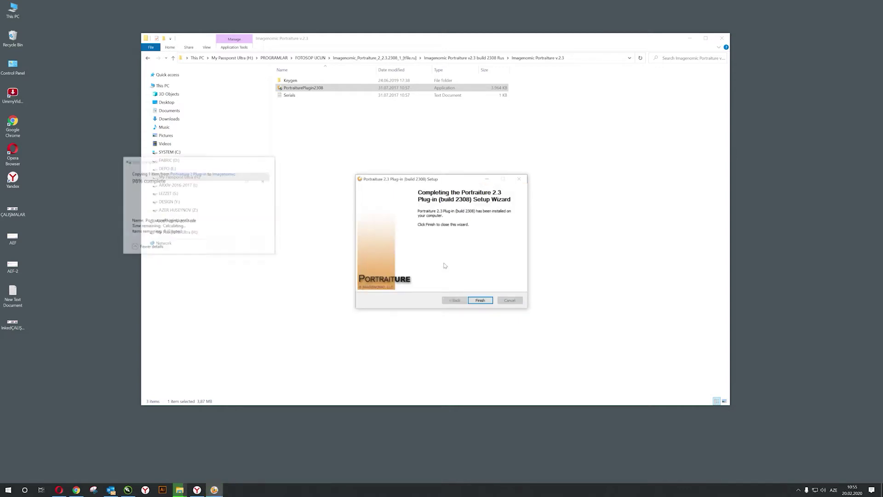
{"action": "left_click", "coordinate": [489, 300]}
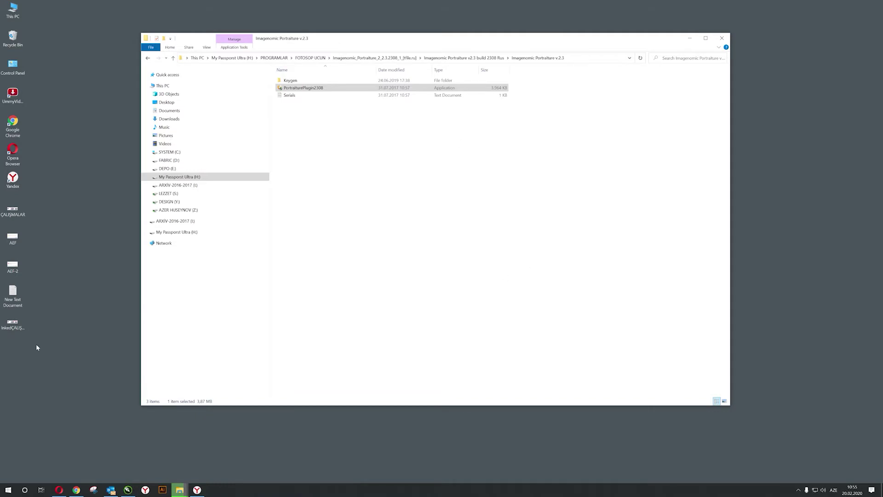
{"action": "left_click", "coordinate": [8, 490]}
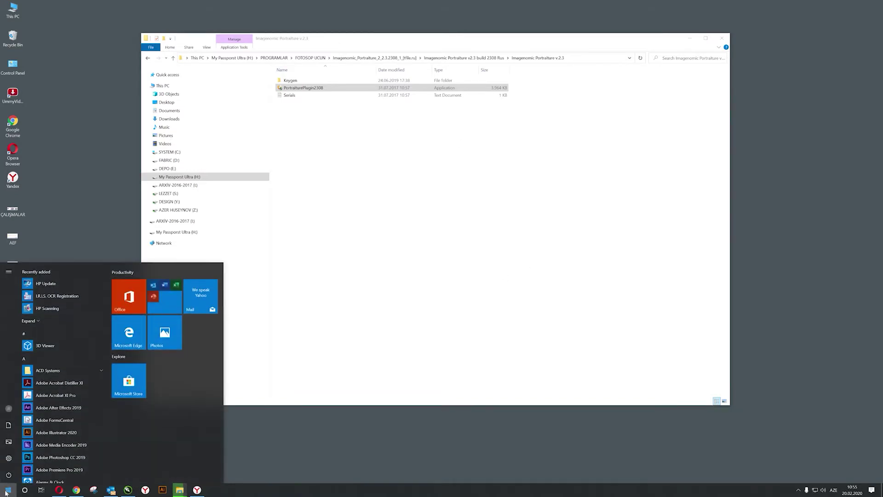
Step: Launch Photoshop CC 2019, create a blank 7 × 5 inch, 300 ppi document, and zoom in
{"action": "left_click", "coordinate": [69, 458]}
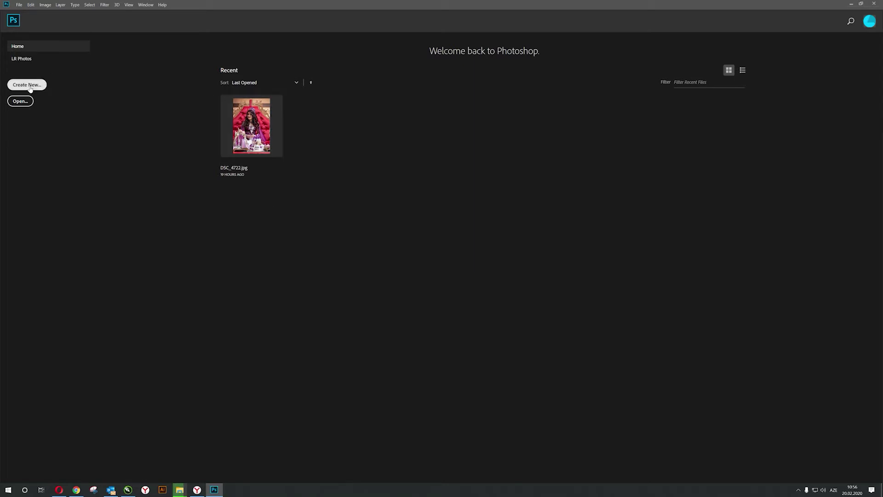
{"action": "key", "text": "ctrl+n"}
{"action": "left_click", "coordinate": [492, 303]}
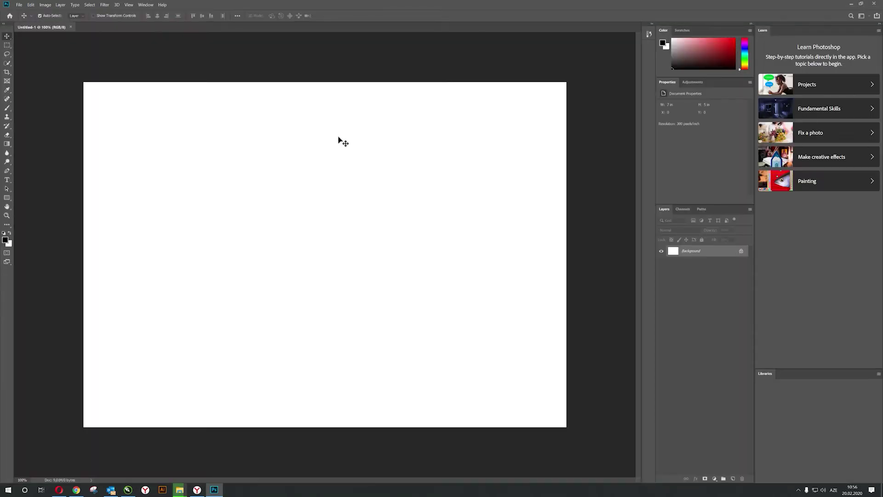
{"action": "key", "text": "z"}
{"action": "left_click_drag", "start_coordinate": [335, 141], "coordinate": [380, 143]}
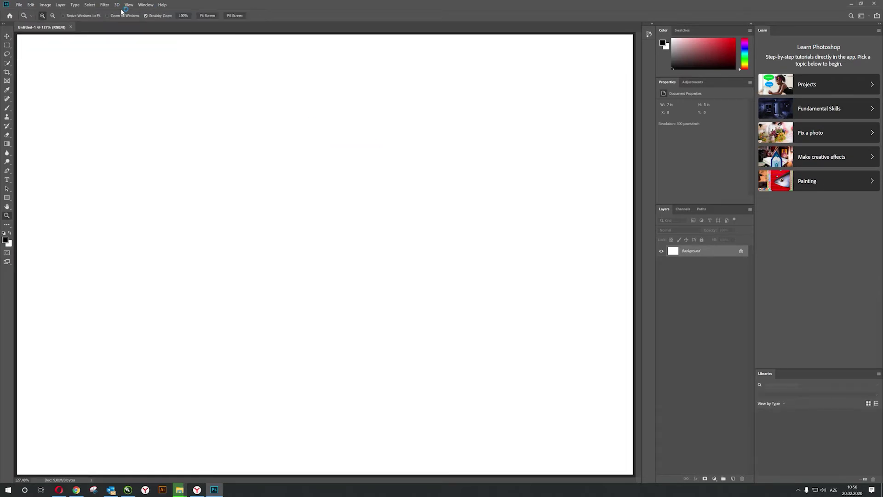
{"action": "left_click", "coordinate": [103, 4]}
Step: Launch the Portraiture filter and accept its license agreement
{"action": "mouse_move", "coordinate": [116, 151]}
{"action": "left_click", "coordinate": [202, 150]}
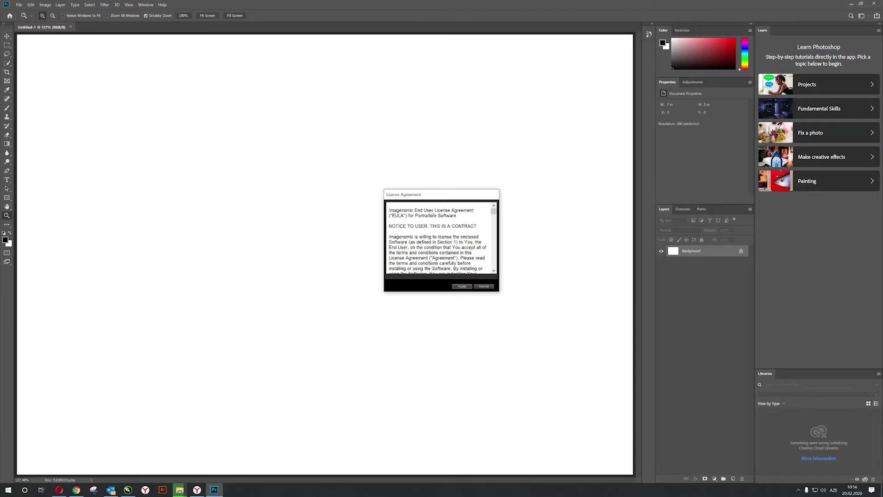
{"action": "left_click_drag", "start_coordinate": [431, 197], "coordinate": [431, 122]}
{"action": "left_click", "coordinate": [462, 211]}
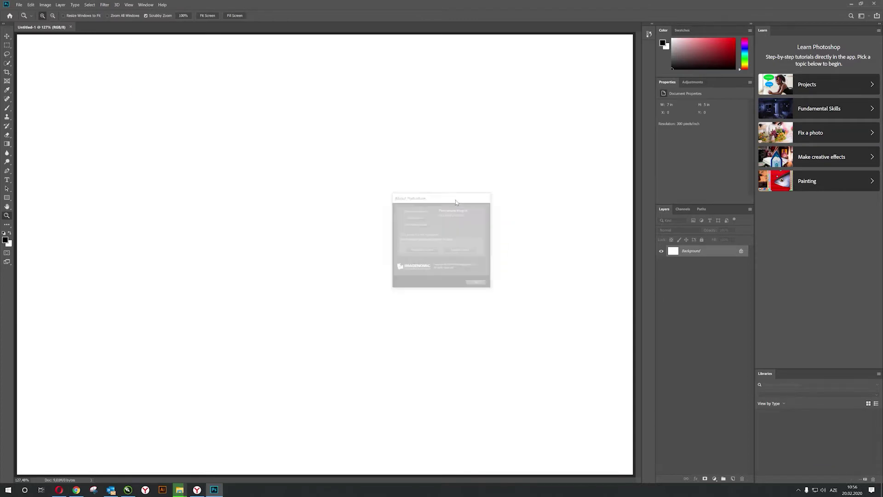
{"action": "left_click_drag", "start_coordinate": [437, 197], "coordinate": [407, 170]}
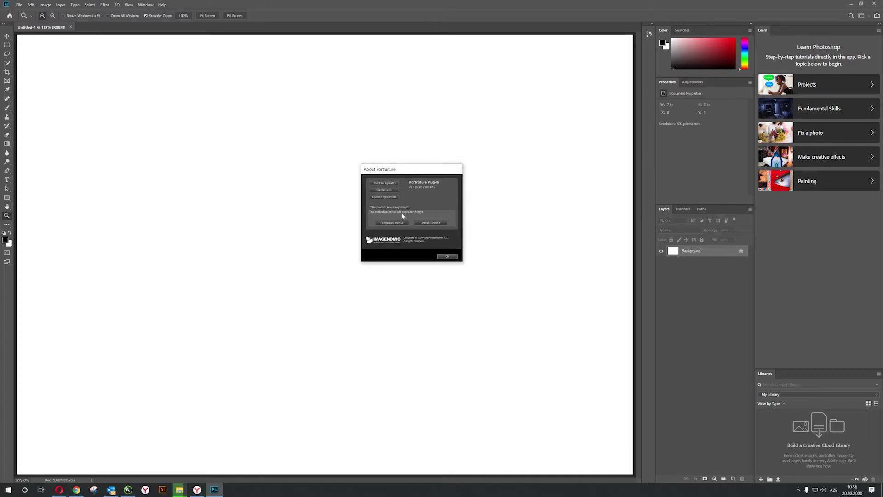
Step: Open the license key form, fill in name and organization, then minimize Photoshop
{"action": "left_click", "coordinate": [424, 223]}
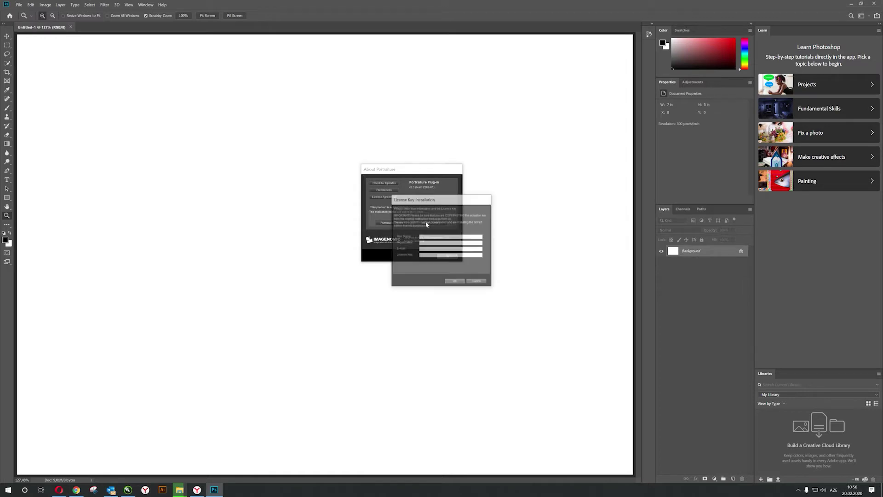
{"action": "left_click_drag", "start_coordinate": [422, 196], "coordinate": [394, 194]}
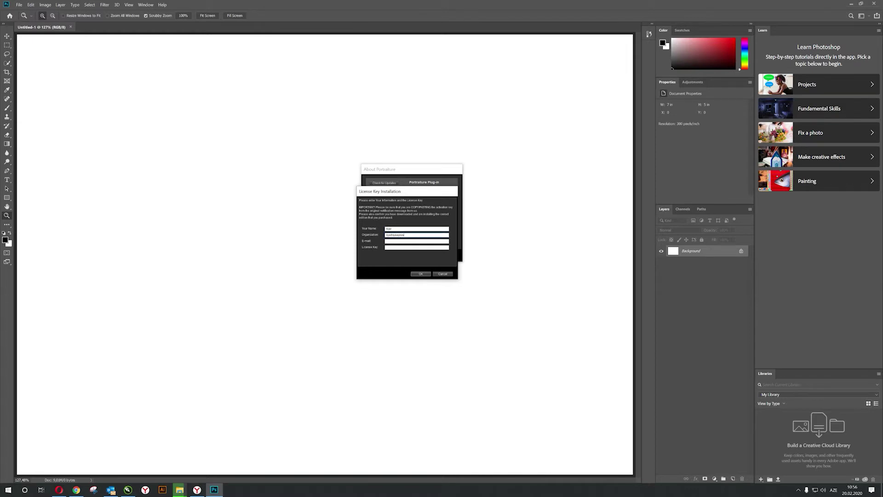
{"action": "key", "text": "super+space"}
{"action": "left_click", "coordinate": [212, 489]}
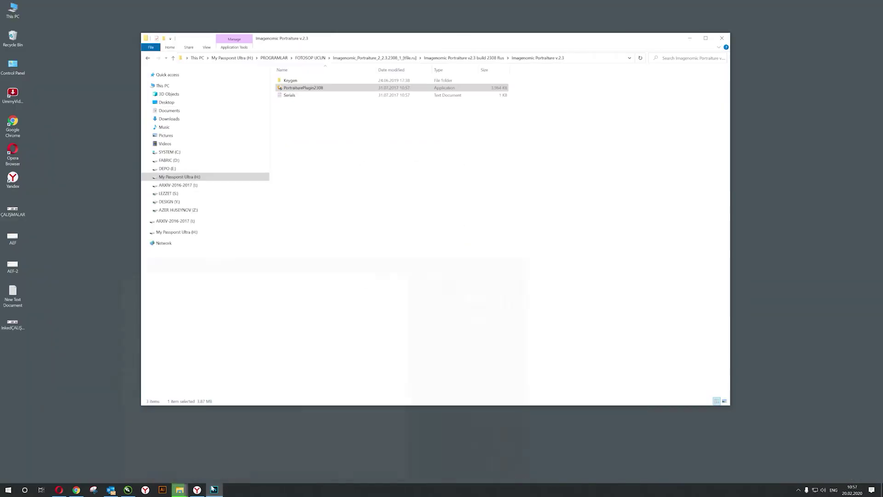
Step: Open Serials.txt in Notepad and copy the first serial key
{"action": "double_click", "coordinate": [286, 95]}
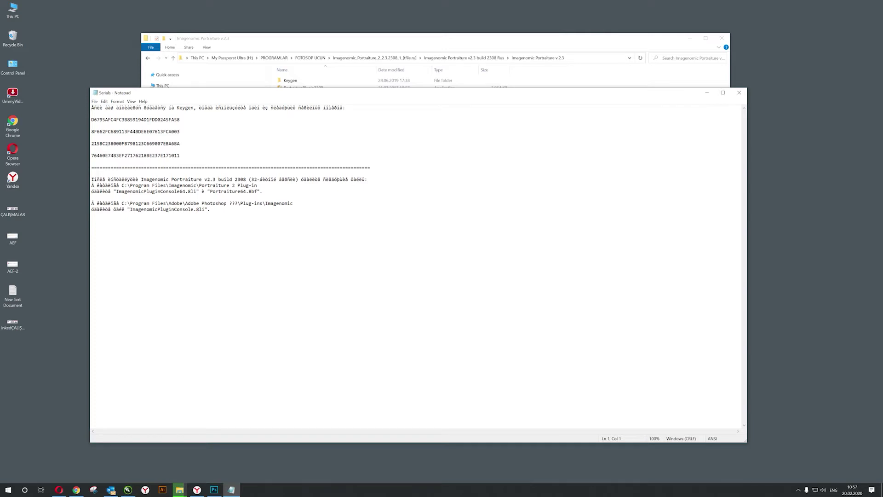
{"action": "left_click_drag", "start_coordinate": [91, 119], "coordinate": [180, 119]}
{"action": "right_click", "coordinate": [174, 121]}
{"action": "left_click", "coordinate": [189, 141]}
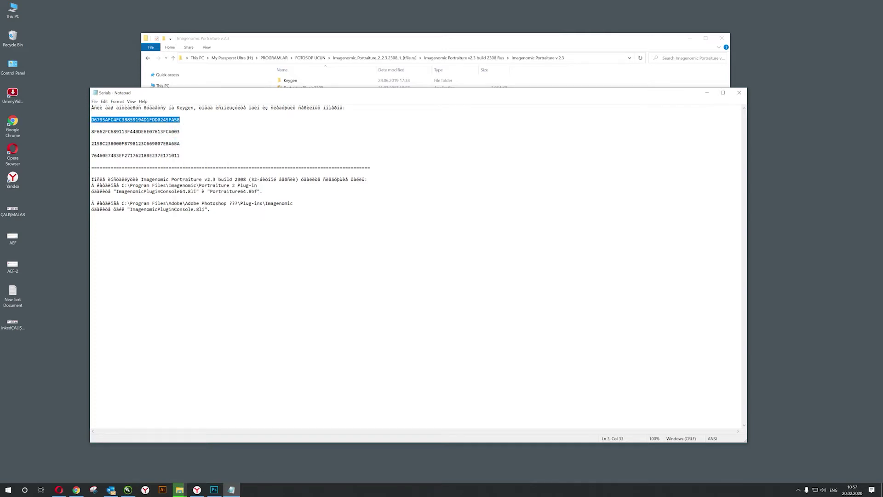
Step: Paste the copied serial into Portraiture's License Key field in Photoshop
{"action": "left_click", "coordinate": [215, 488]}
{"action": "left_click", "coordinate": [389, 248]}
{"action": "right_click", "coordinate": [391, 249]}
{"action": "left_click", "coordinate": [403, 271]}
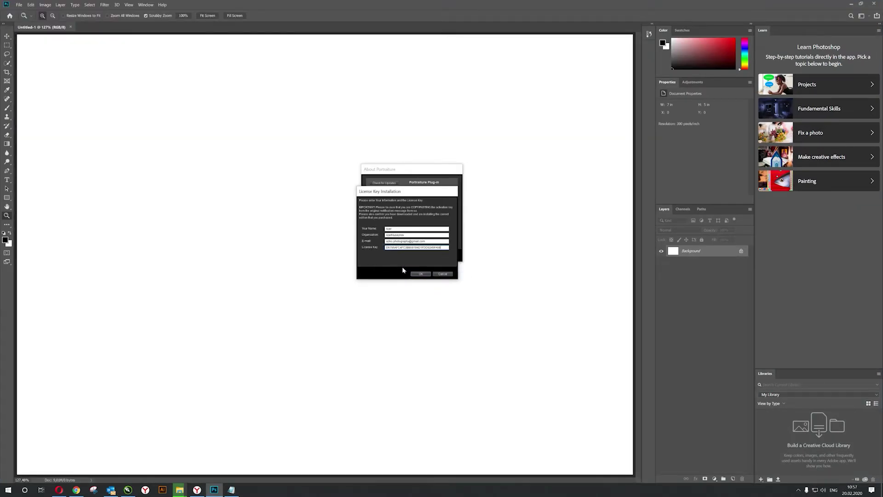
Step: Submit and confirm the Portraiture licence, then maximize and close the filter window
{"action": "left_click", "coordinate": [416, 274]}
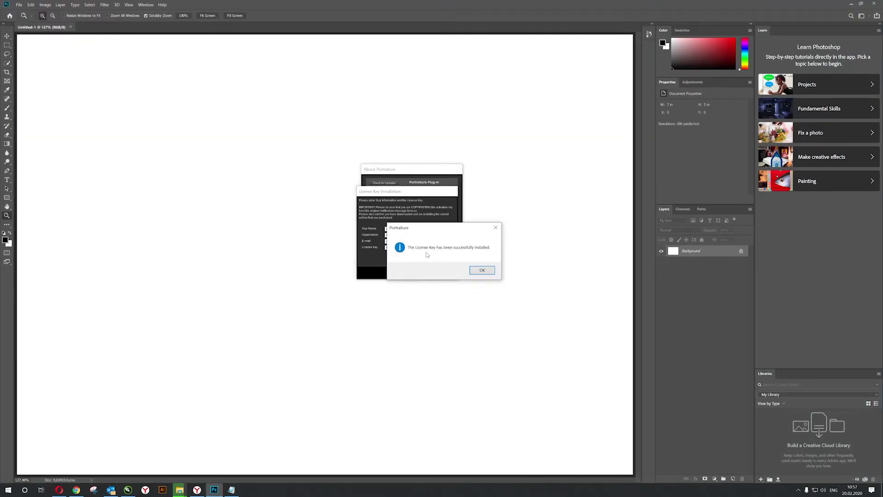
{"action": "left_click", "coordinate": [486, 272]}
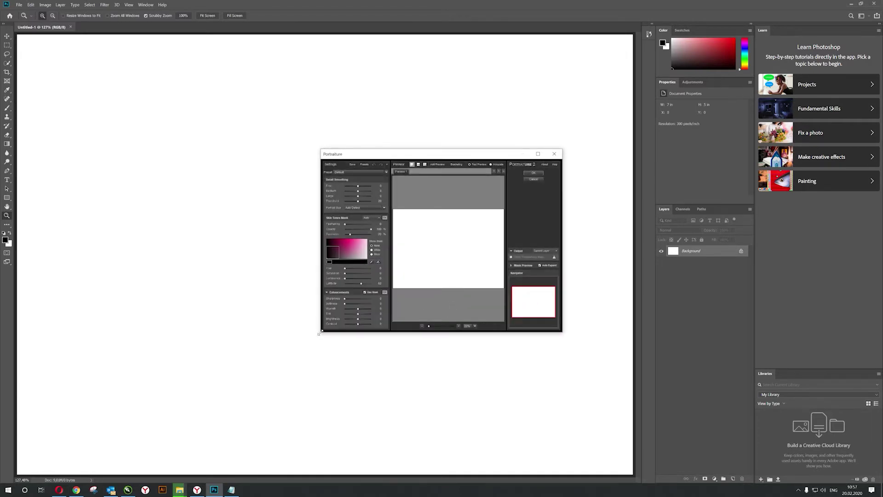
{"action": "left_click_drag", "start_coordinate": [319, 333], "coordinate": [196, 418]}
{"action": "left_click", "coordinate": [534, 152]}
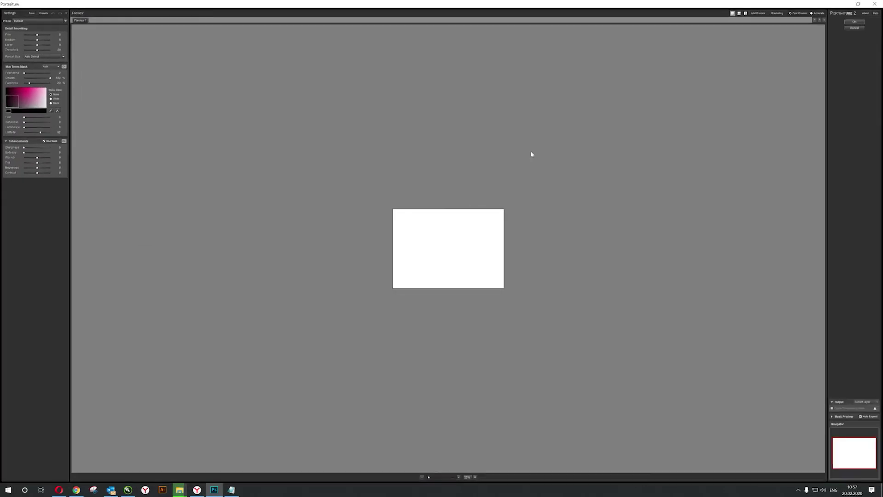
{"action": "left_click", "coordinate": [853, 22]}
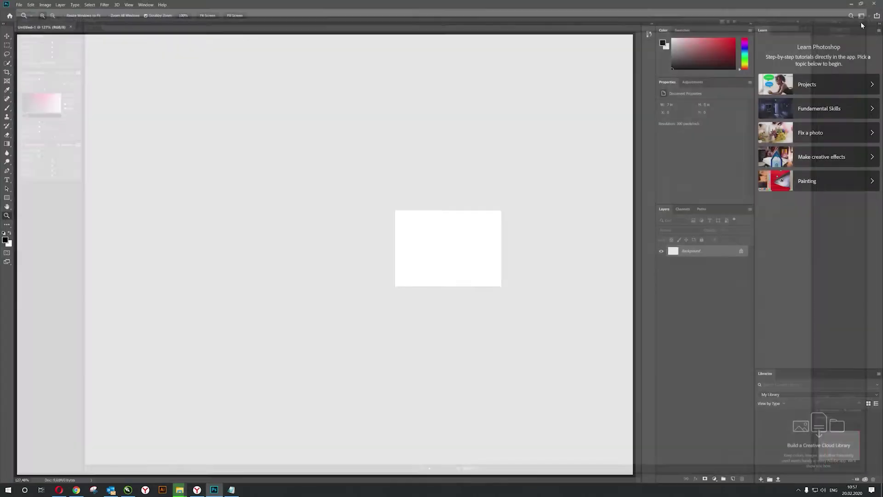
{"action": "right_click", "coordinate": [381, 165]}
{"action": "left_click", "coordinate": [388, 166]}
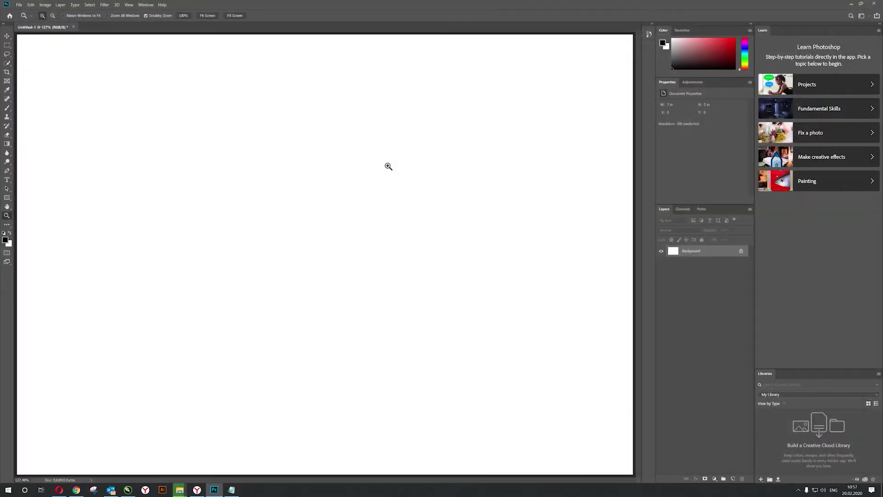
Step: Close Untitled-1 without saving, open the portrait, unlock it to Layer 0 and duplicate it
{"action": "left_click", "coordinate": [73, 27]}
{"action": "left_click", "coordinate": [462, 182]}
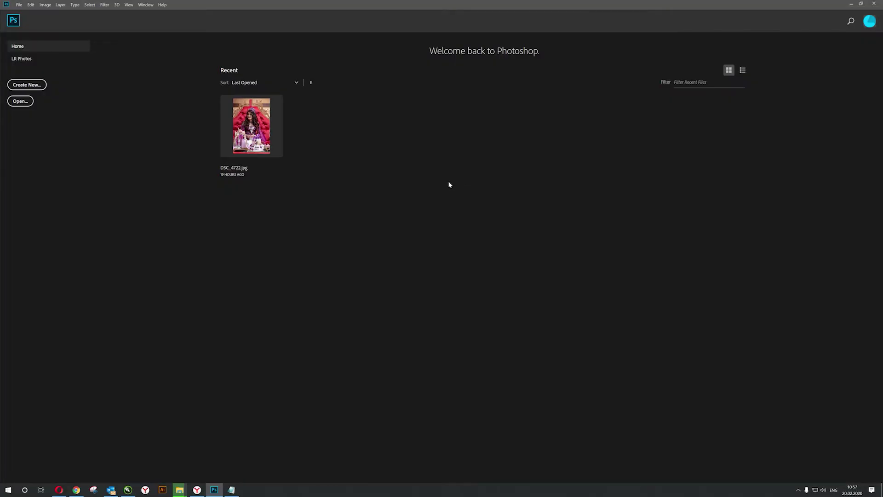
{"action": "left_click", "coordinate": [851, 5]}
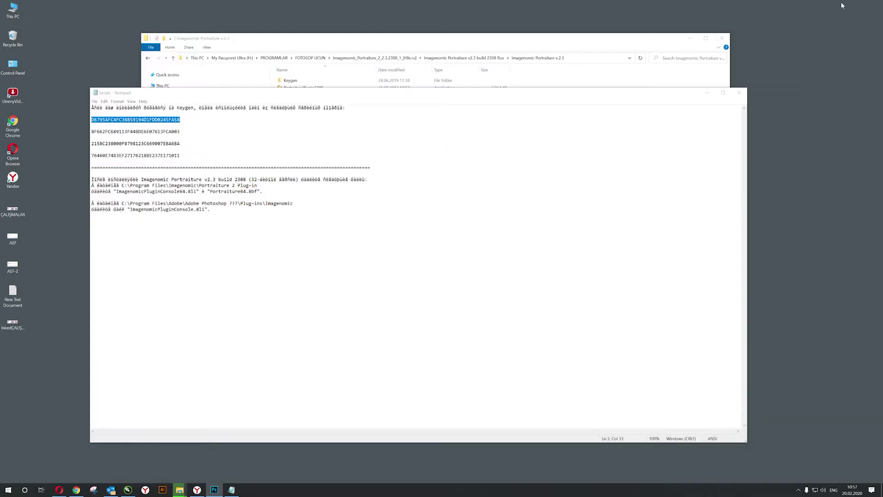
{"action": "left_click", "coordinate": [739, 91]}
{"action": "left_click", "coordinate": [690, 38]}
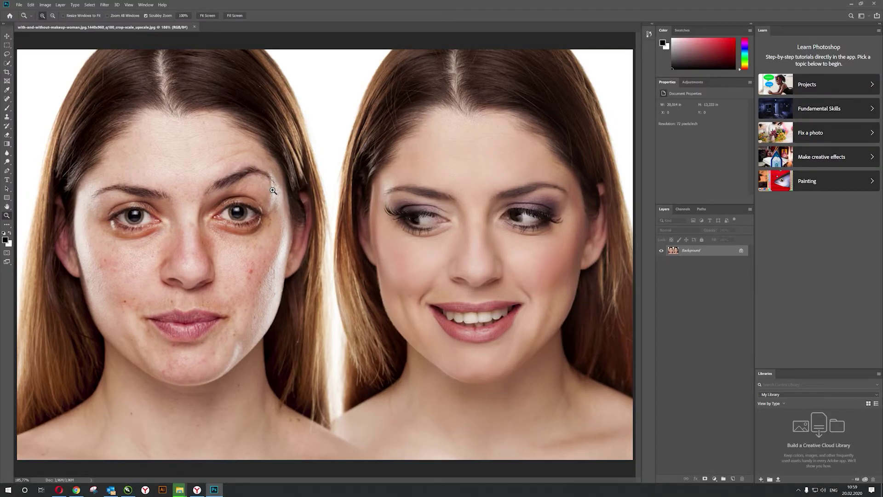
{"action": "left_click", "coordinate": [742, 251]}
{"action": "left_click_drag", "start_coordinate": [736, 252], "coordinate": [733, 478]}
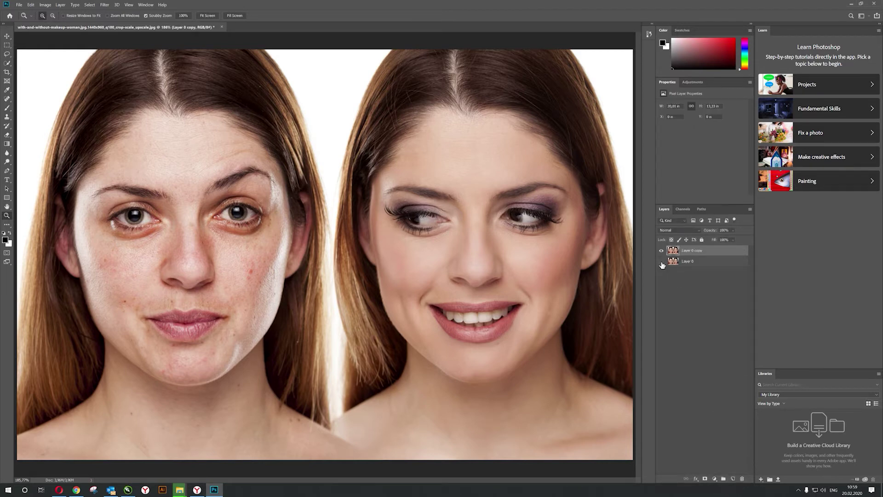
Step: Fill the right half of Layer 0 copy with white and deselect
{"action": "left_click", "coordinate": [7, 46]}
{"action": "left_click_drag", "start_coordinate": [633, 48], "coordinate": [331, 480]}
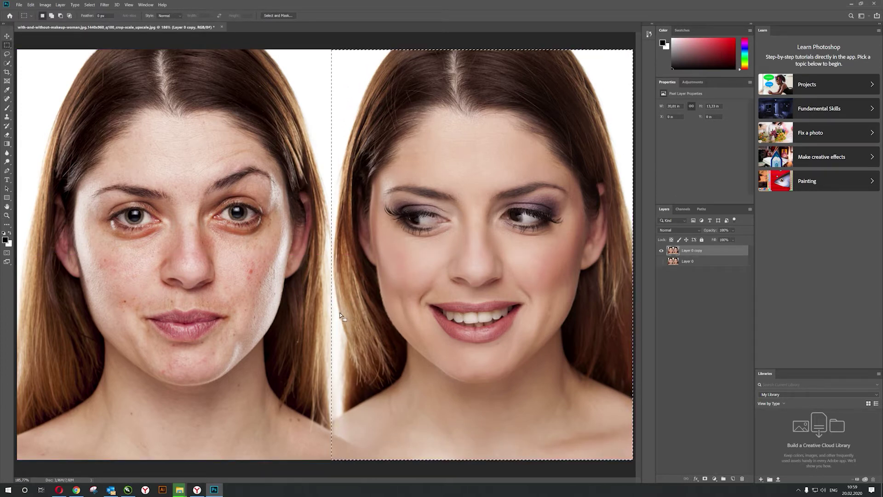
{"action": "left_click", "coordinate": [30, 4]}
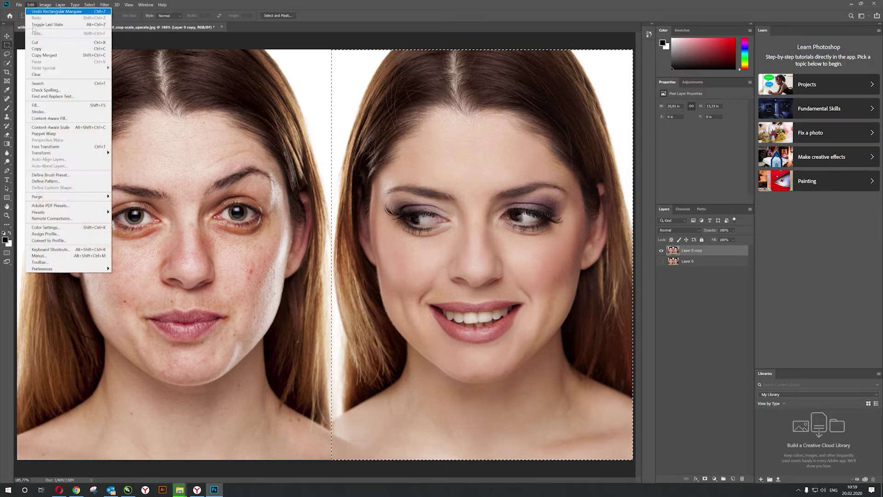
{"action": "left_click", "coordinate": [35, 105]}
{"action": "left_click", "coordinate": [445, 138]}
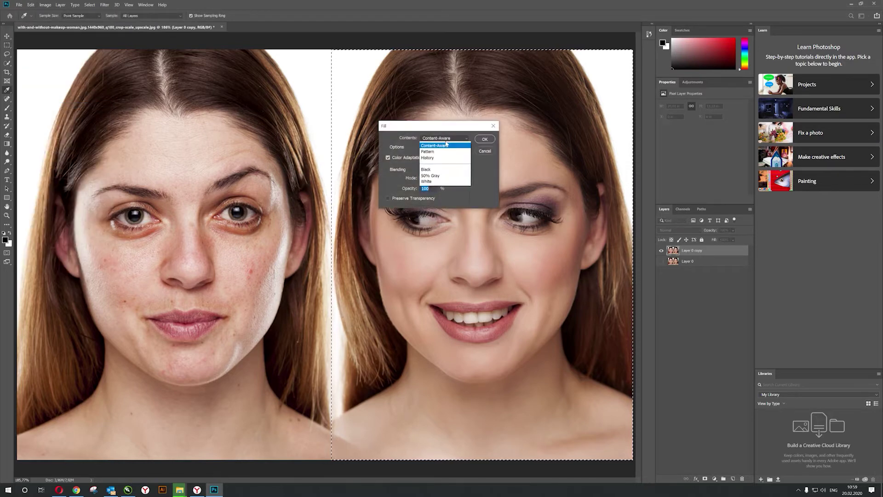
{"action": "left_click", "coordinate": [427, 181]}
{"action": "left_click", "coordinate": [485, 139]}
{"action": "key", "text": "ctrl+d"}
Step: Zoom in and remove the first cheek spot with the Patch tool and Content-Aware fill
{"action": "key", "text": "z"}
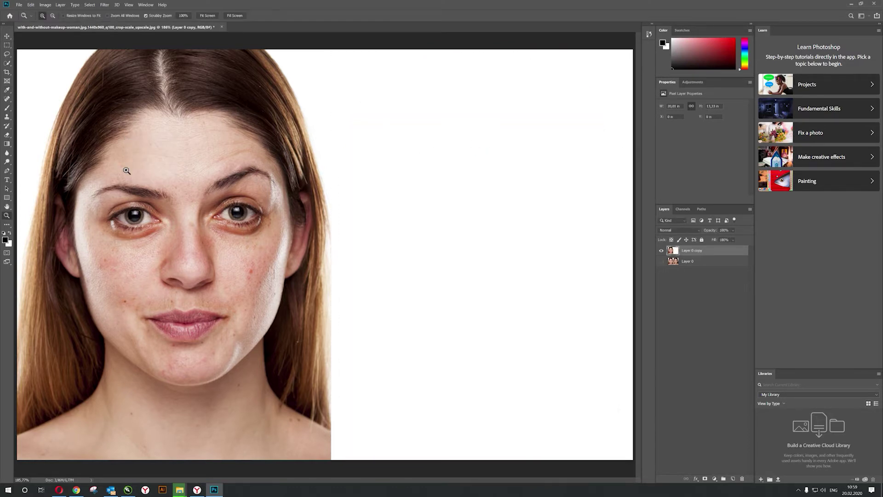
{"action": "left_click", "coordinate": [126, 170]}
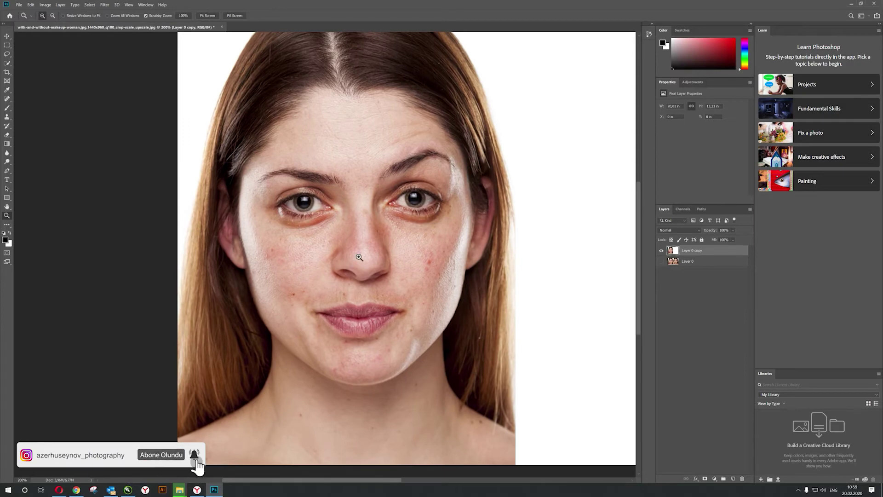
{"action": "left_click", "coordinate": [7, 99]}
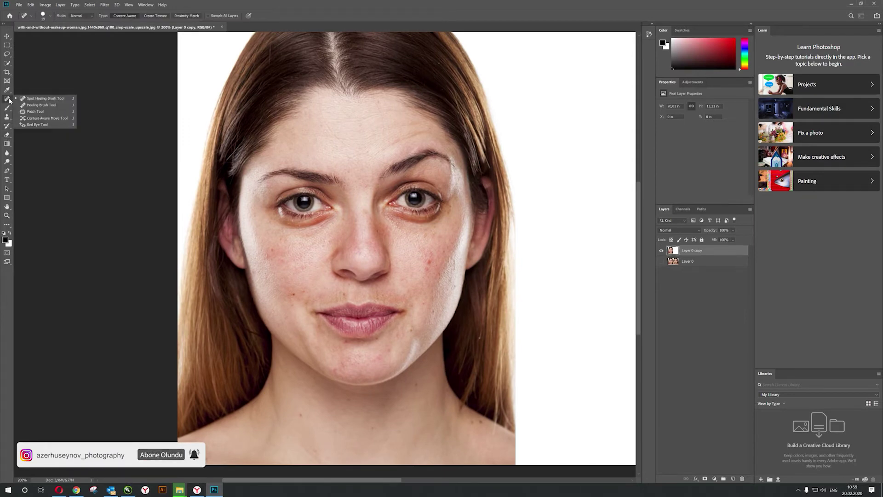
{"action": "left_click", "coordinate": [34, 111]}
{"action": "scroll", "coordinate": [427, 267], "scroll_direction": "up", "scroll_amount": 5, "text": "alt"}
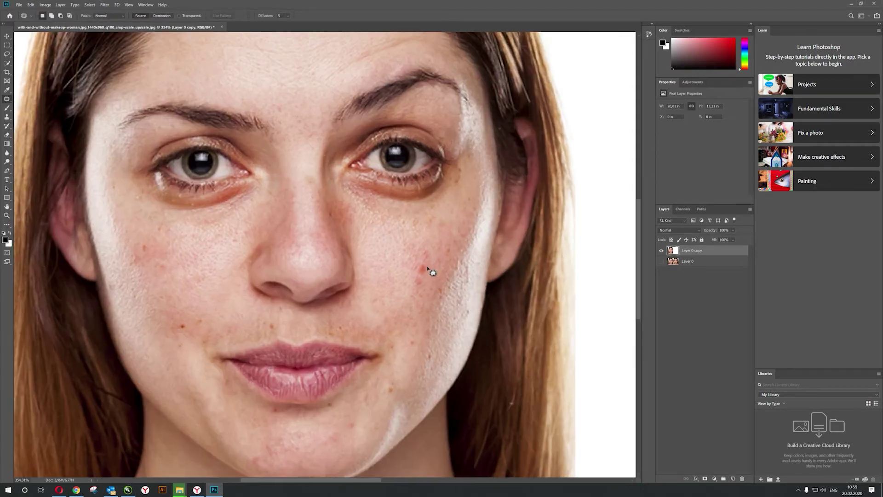
{"action": "scroll", "coordinate": [428, 271], "scroll_direction": "up", "scroll_amount": 5, "text": "alt"}
{"action": "scroll", "coordinate": [428, 270], "scroll_direction": "up", "scroll_amount": 4, "text": "alt"}
{"action": "mouse_move", "coordinate": [418, 255]}
{"action": "left_mouse_down"}
{"action": "mouse_move", "coordinate": [403, 264]}
{"action": "mouse_move", "coordinate": [420, 255]}
{"action": "left_mouse_up"}
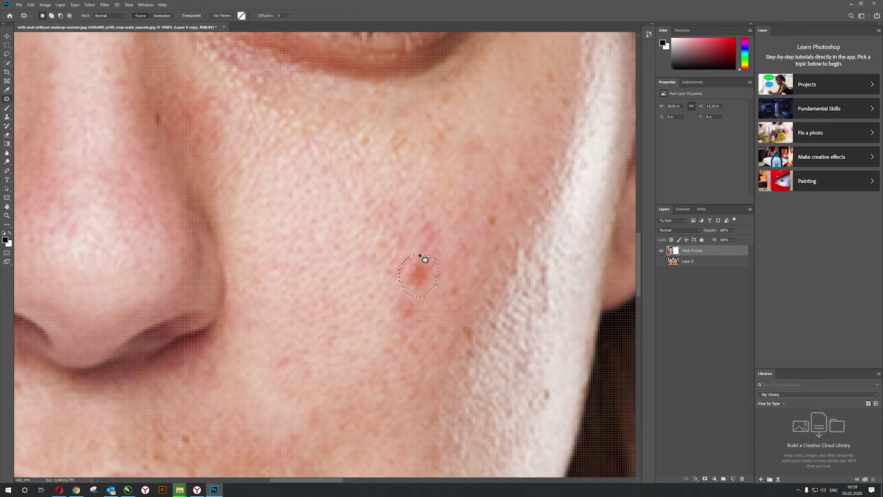
{"action": "left_click", "coordinate": [31, 4]}
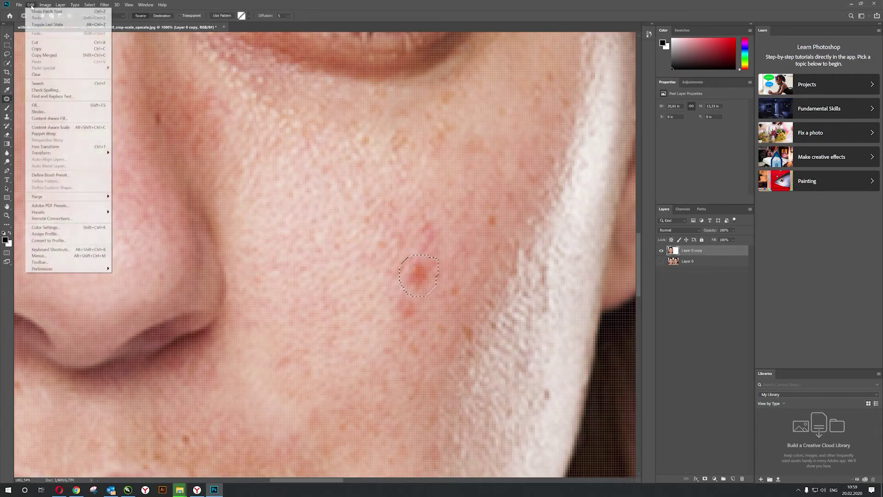
{"action": "left_click", "coordinate": [37, 106]}
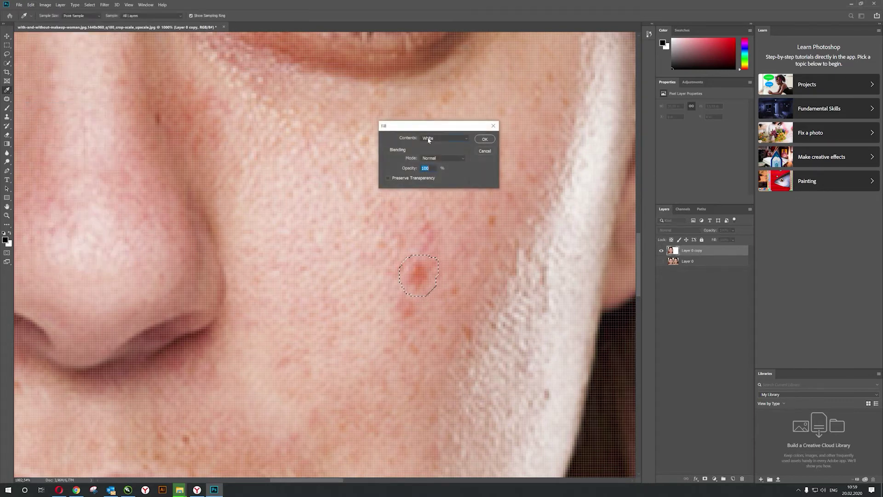
{"action": "left_click", "coordinate": [428, 138]}
{"action": "left_click", "coordinate": [437, 169]}
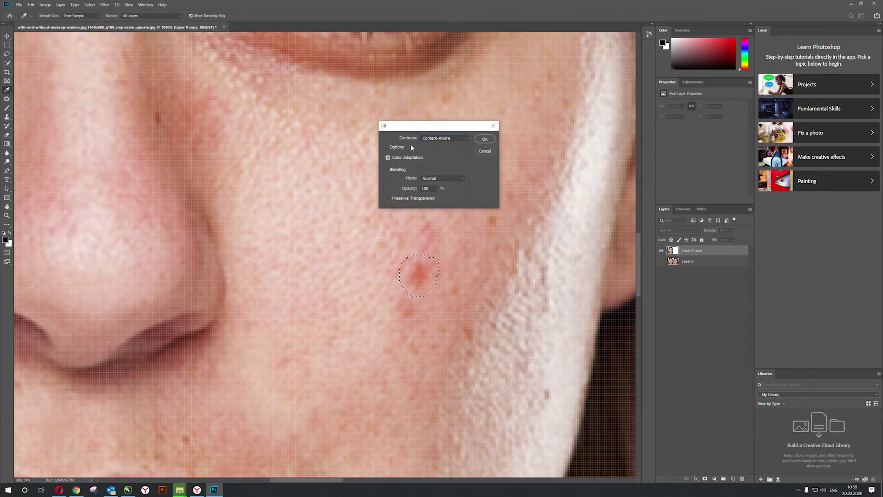
{"action": "left_click", "coordinate": [485, 139]}
Step: Patch out three more red spots on the cheeks
{"action": "left_click_drag", "start_coordinate": [403, 295], "coordinate": [406, 298]}
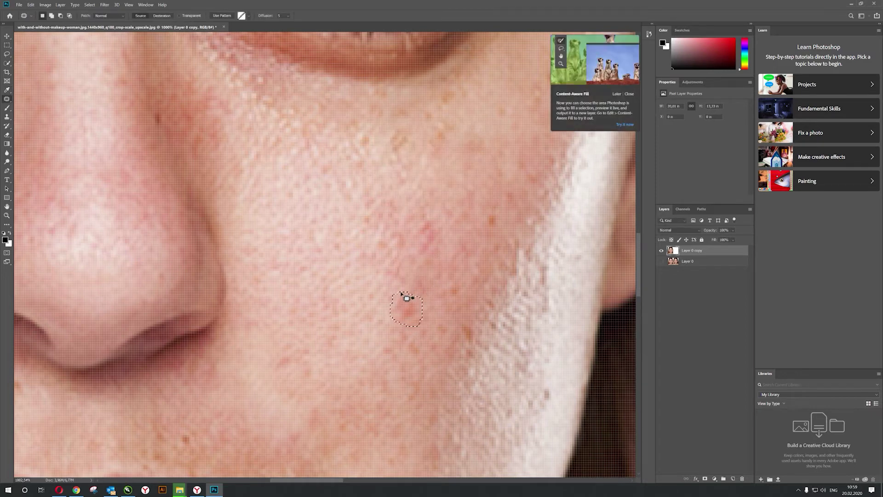
{"action": "key", "text": "shift+BackSpace"}
{"action": "key", "text": "Return"}
{"action": "mouse_move", "coordinate": [482, 330]}
{"action": "left_mouse_down"}
{"action": "mouse_move", "coordinate": [490, 356]}
{"action": "mouse_move", "coordinate": [495, 290]}
{"action": "left_mouse_up"}
{"action": "key", "text": "ctrl+d"}
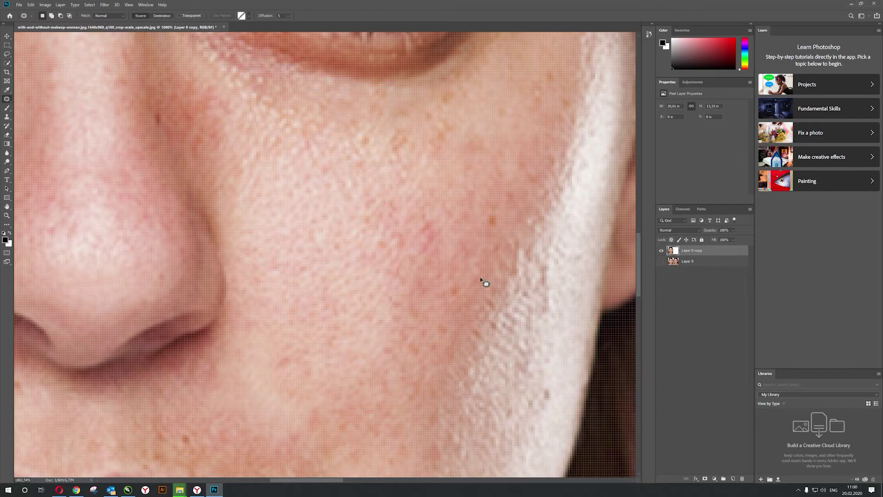
{"action": "scroll", "coordinate": [483, 281], "scroll_direction": "down", "scroll_amount": 5}
{"action": "scroll", "coordinate": [410, 270], "scroll_direction": "up", "scroll_amount": 3}
{"action": "left_click_drag", "start_coordinate": [292, 192], "coordinate": [297, 187]}
{"action": "mouse_move", "coordinate": [264, 238]}
{"action": "left_mouse_down"}
{"action": "mouse_move", "coordinate": [270, 249]}
{"action": "mouse_move", "coordinate": [282, 242]}
{"action": "left_mouse_up"}
{"action": "key", "text": "ctrl+d"}
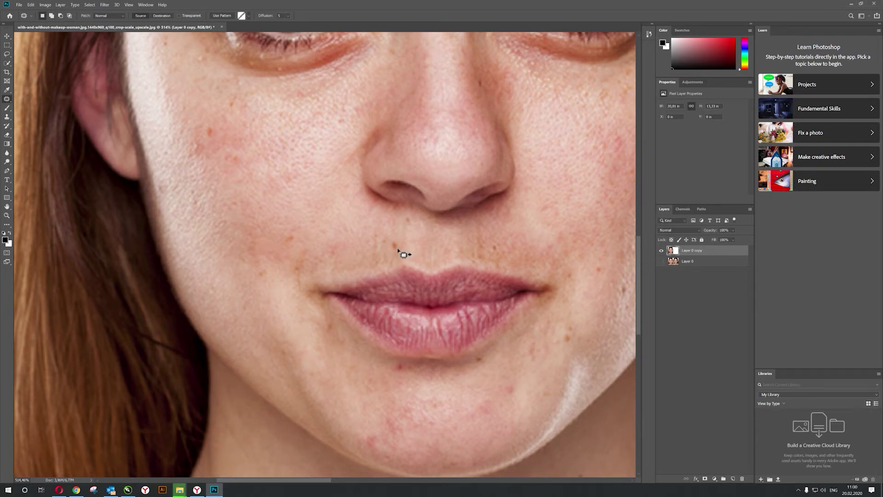
Step: Patch the spots below the lip, on the cheek, and beside the mouth corner
{"action": "mouse_move", "coordinate": [400, 368]}
{"action": "left_mouse_down"}
{"action": "mouse_move", "coordinate": [417, 378]}
{"action": "mouse_move", "coordinate": [390, 361]}
{"action": "left_mouse_up"}
{"action": "left_click_drag", "start_coordinate": [225, 139], "coordinate": [211, 145]}
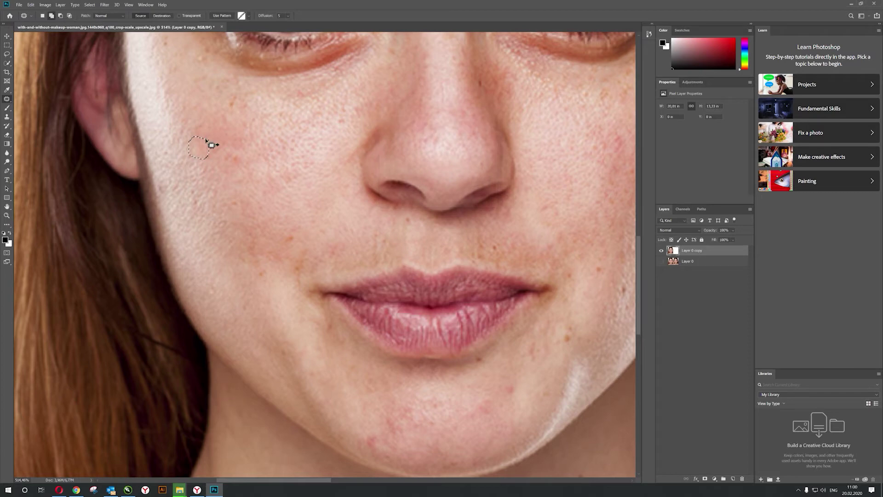
{"action": "left_click_drag", "start_coordinate": [292, 240], "coordinate": [306, 221]}
{"action": "left_click", "coordinate": [445, 182]}
{"action": "left_click_drag", "start_coordinate": [315, 249], "coordinate": [298, 286]}
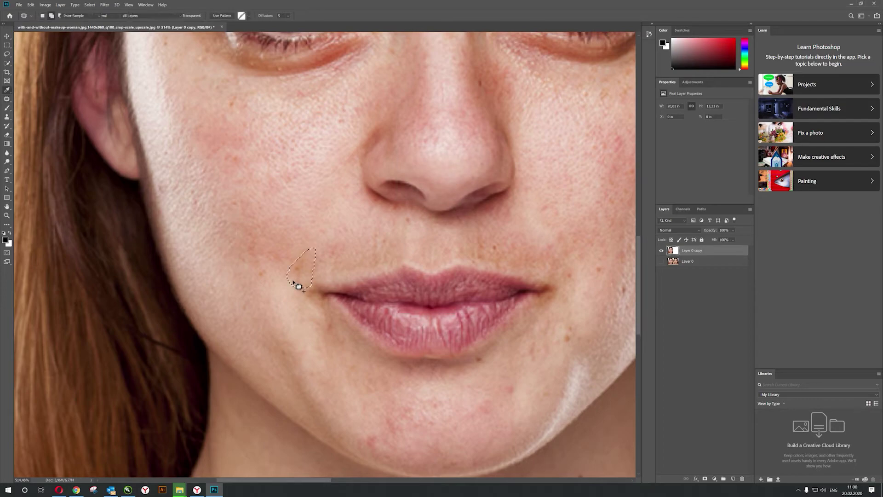
{"action": "key", "text": "ctrl+d"}
Step: Bring the chin into view and content-aware fill the chin blemish
{"action": "scroll", "coordinate": [360, 278], "scroll_direction": "up", "scroll_amount": 8}
{"action": "scroll", "coordinate": [360, 280], "scroll_direction": "up", "scroll_amount": 3}
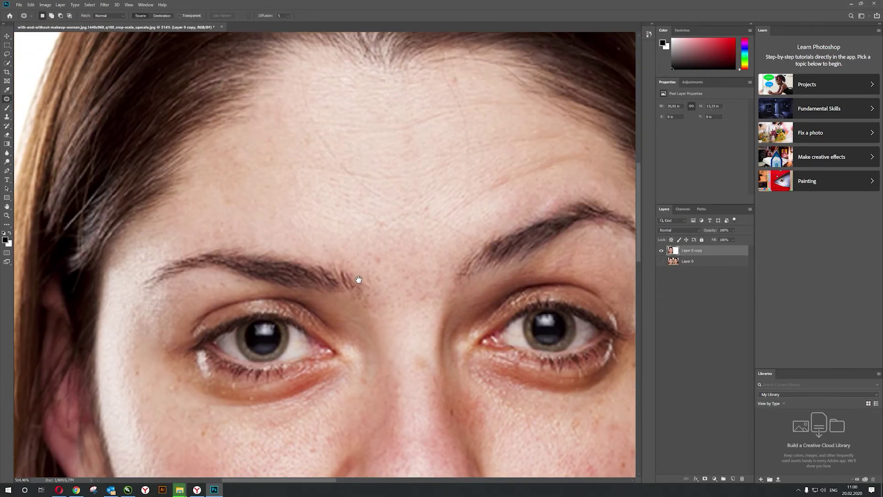
{"action": "left_click_drag", "start_coordinate": [360, 279], "coordinate": [173, 355]}
{"action": "scroll", "coordinate": [213, 203], "scroll_direction": "down", "scroll_amount": 10}
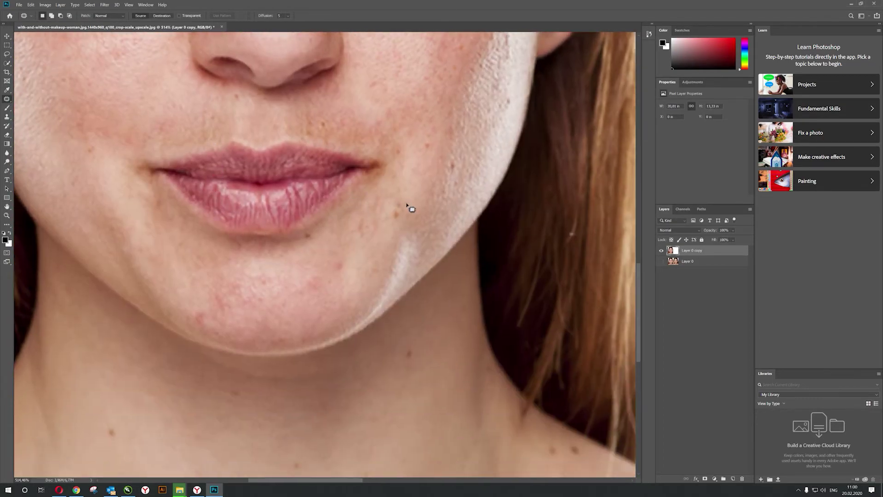
{"action": "left_click_drag", "start_coordinate": [406, 205], "coordinate": [409, 208]}
{"action": "key", "text": "shift+BackSpace"}
{"action": "key", "text": "Return"}
{"action": "key", "text": "ctrl+d"}
Step: Patch the blemish between the eyes and recentre the whole face
{"action": "scroll", "coordinate": [385, 228], "scroll_direction": "down", "scroll_amount": 2}
{"action": "scroll", "coordinate": [316, 197], "scroll_direction": "down", "scroll_amount": 1}
{"action": "scroll", "coordinate": [351, 266], "scroll_direction": "down", "scroll_amount": 1}
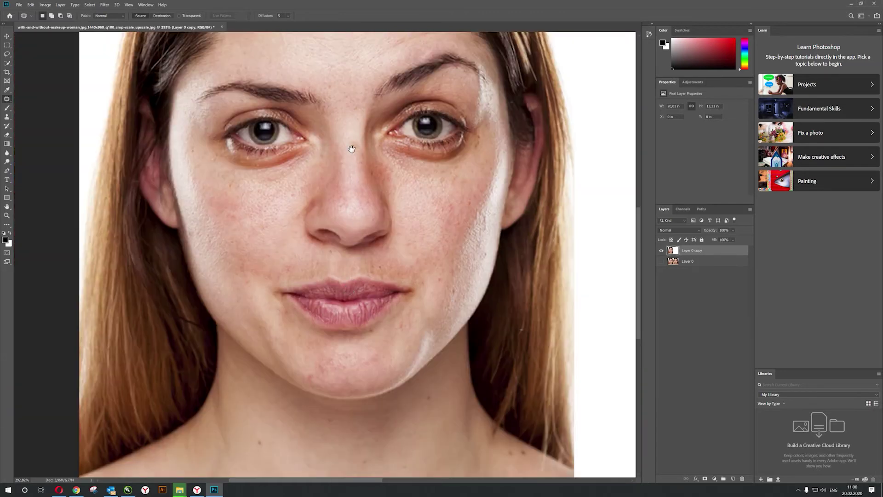
{"action": "scroll", "coordinate": [341, 205], "scroll_direction": "up", "scroll_amount": 1}
{"action": "scroll", "coordinate": [346, 193], "scroll_direction": "up", "scroll_amount": 2}
{"action": "scroll", "coordinate": [343, 191], "scroll_direction": "up", "scroll_amount": 2}
{"action": "mouse_move", "coordinate": [340, 189]}
{"action": "left_mouse_down"}
{"action": "mouse_move", "coordinate": [324, 213]}
{"action": "mouse_move", "coordinate": [357, 192]}
{"action": "left_mouse_up"}
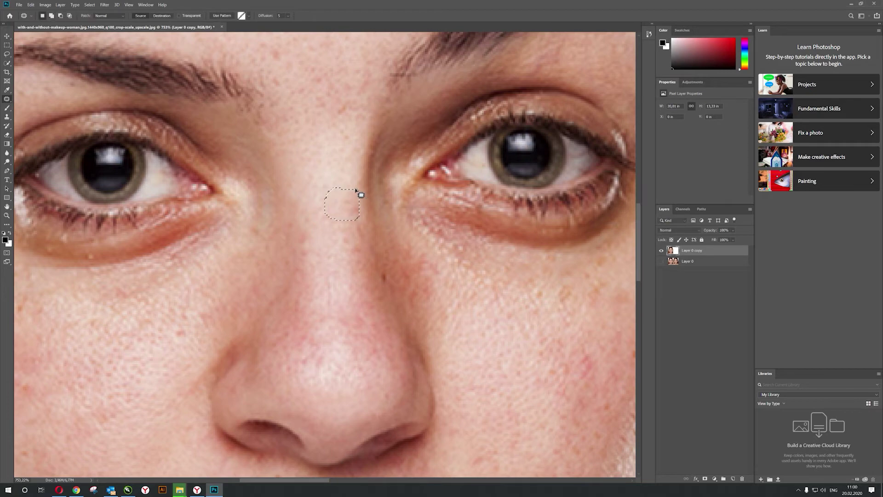
{"action": "key", "text": "ctrl+d"}
{"action": "scroll", "coordinate": [378, 223], "scroll_direction": "down", "scroll_amount": 2}
{"action": "scroll", "coordinate": [379, 223], "scroll_direction": "down", "scroll_amount": 1}
{"action": "scroll", "coordinate": [378, 222], "scroll_direction": "down", "scroll_amount": 1}
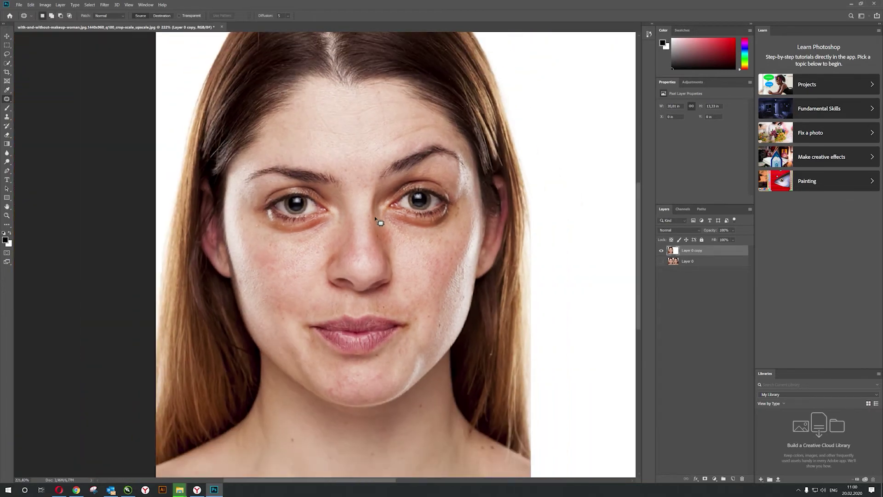
{"action": "left_click_drag", "start_coordinate": [380, 223], "coordinate": [361, 211]}
{"action": "left_click", "coordinate": [106, 5]}
{"action": "mouse_move", "coordinate": [115, 150]}
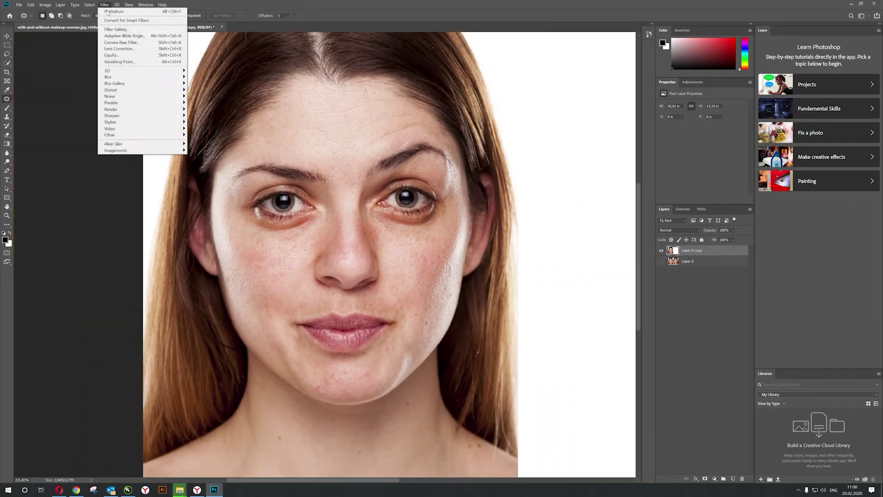
Step: Apply Portraiture with split preview, output to a new layer, and a cheek-sampled skin mask
{"action": "left_click", "coordinate": [203, 150]}
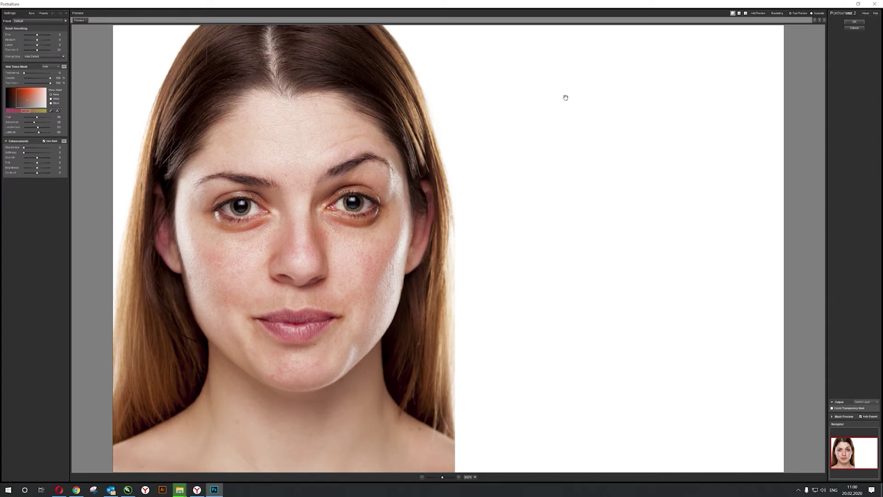
{"action": "left_click", "coordinate": [746, 13]}
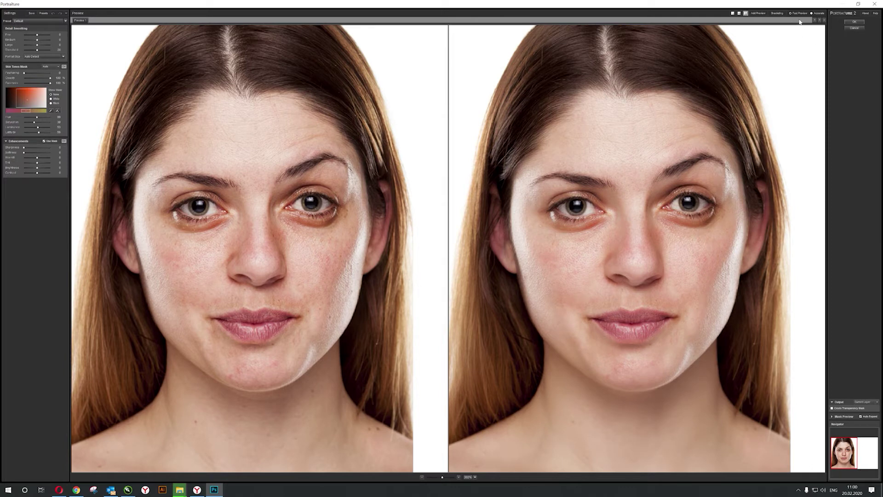
{"action": "left_click", "coordinate": [875, 404]}
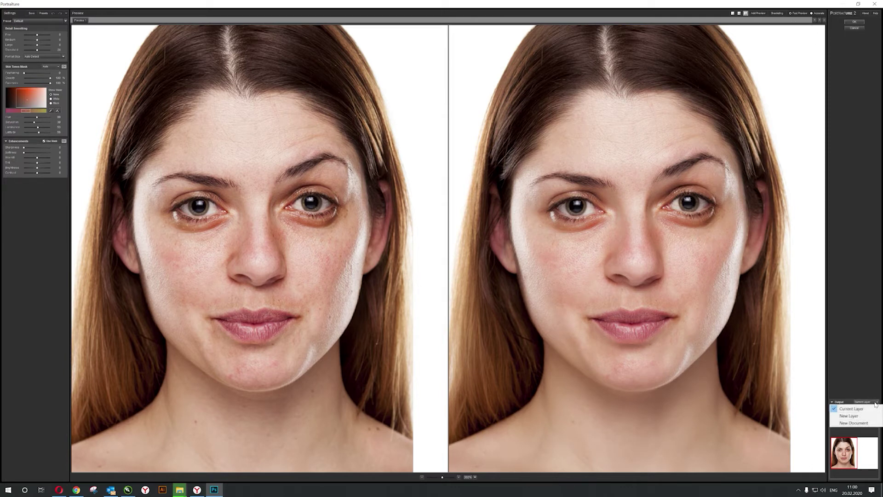
{"action": "left_click", "coordinate": [850, 417]}
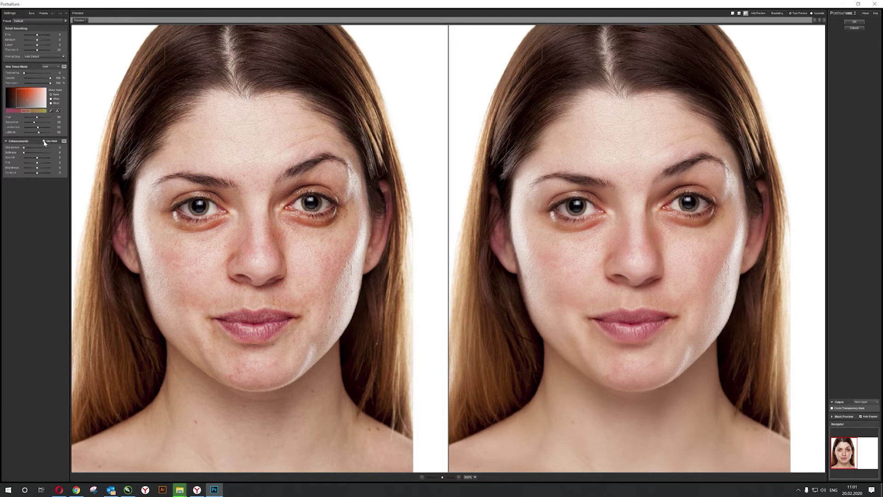
{"action": "left_click", "coordinate": [57, 111]}
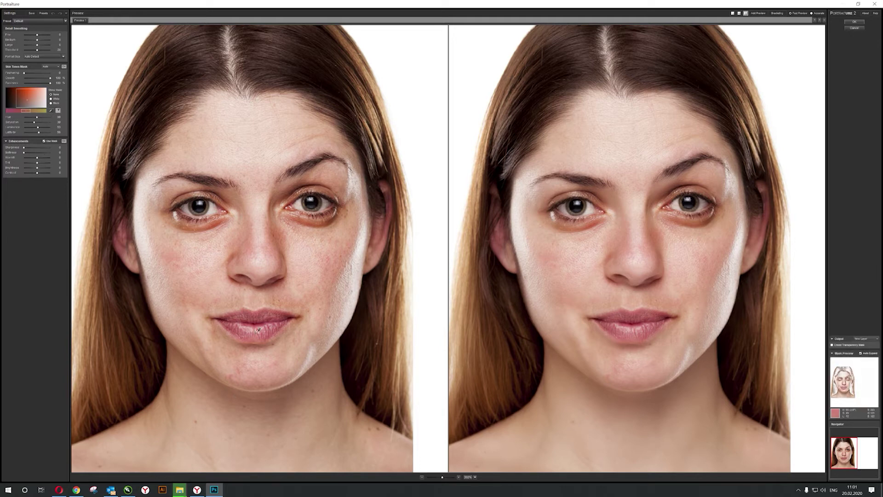
{"action": "left_click", "coordinate": [301, 252]}
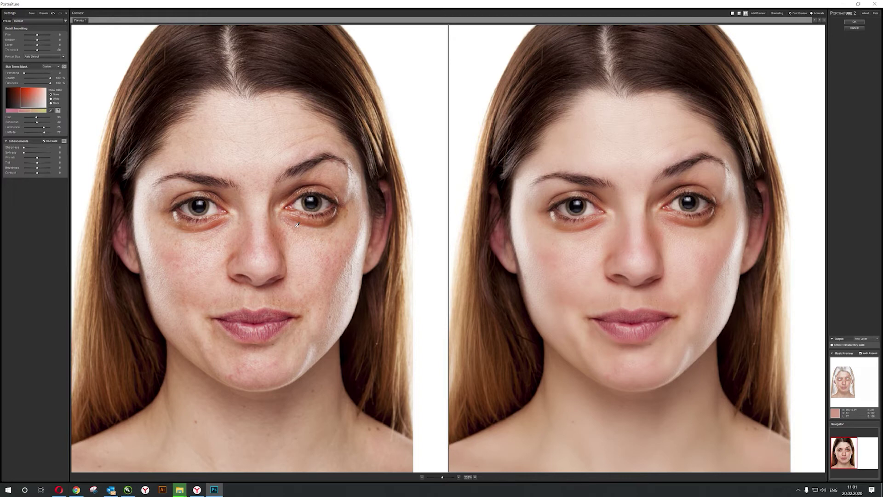
{"action": "left_click", "coordinate": [290, 140]}
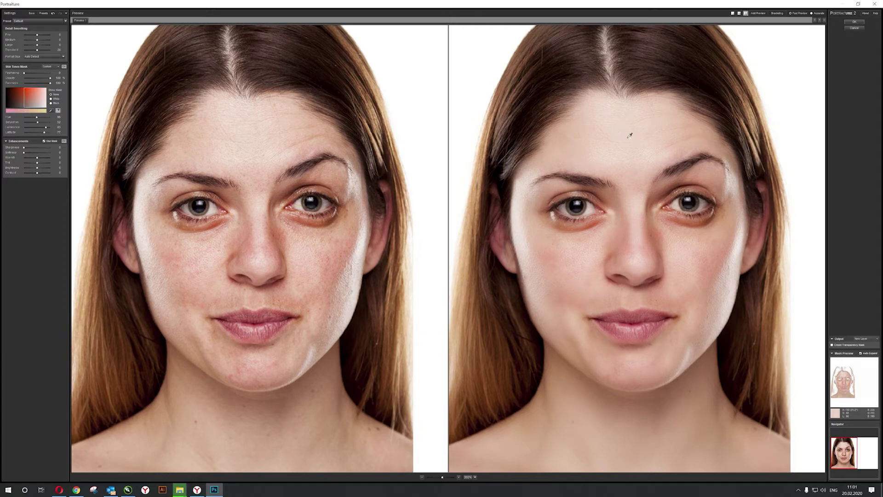
{"action": "left_click", "coordinate": [854, 22]}
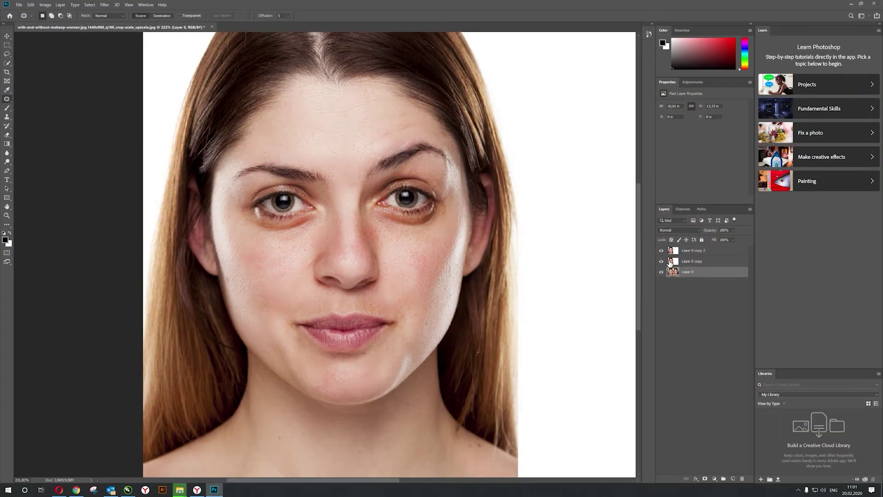
Step: Toggle the smoothed layer to compare, then fit the whole image on screen
{"action": "left_click", "coordinate": [661, 250]}
{"action": "left_click", "coordinate": [661, 250]}
{"action": "key", "text": "z"}
{"action": "right_click", "coordinate": [310, 231]}
{"action": "left_click", "coordinate": [317, 234]}
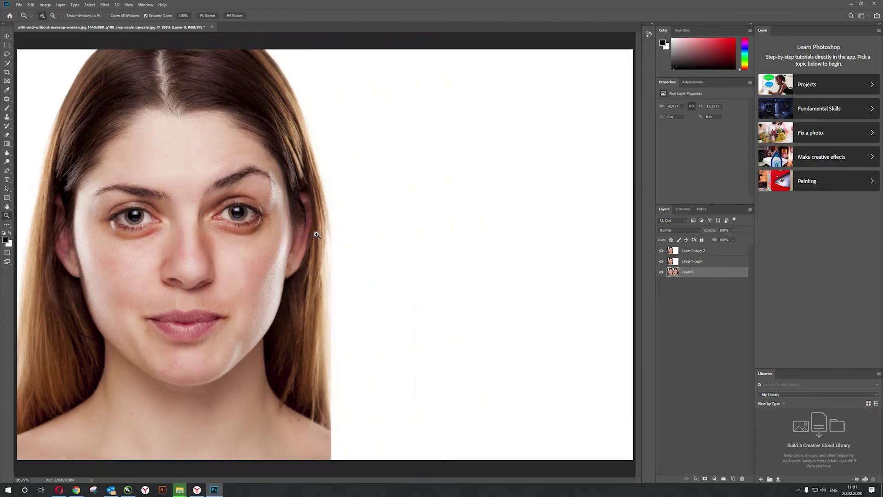
Step: Merge Layer 0 copy 2 with Layer 0 copy, reorder the layers, and toggle visibility to compare
{"action": "left_click", "coordinate": [685, 252]}
{"action": "left_click", "coordinate": [692, 260], "text": "shift"}
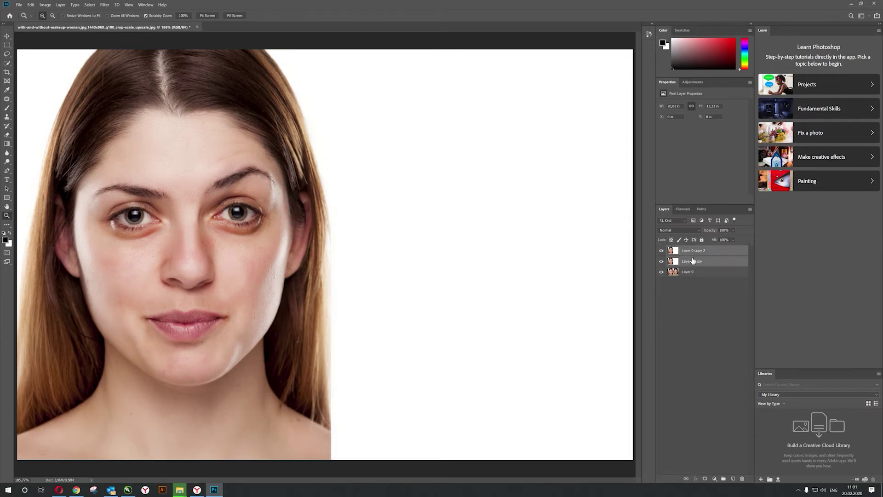
{"action": "key", "text": "ctrl+e"}
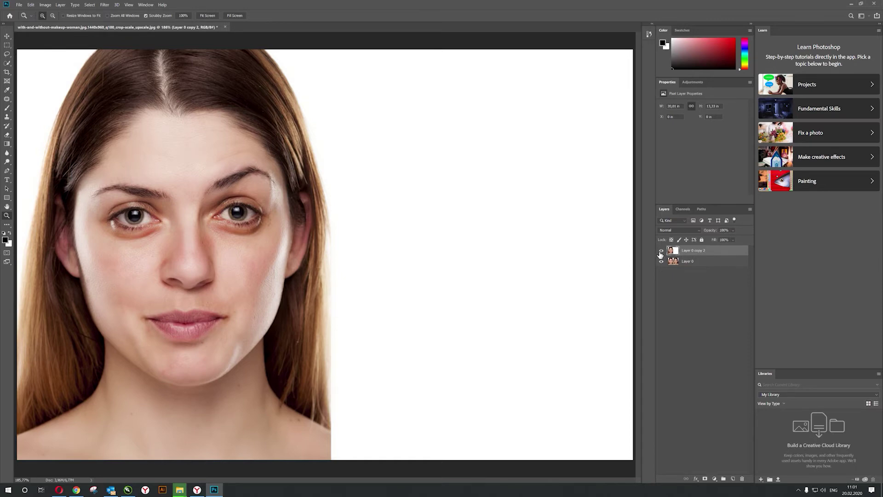
{"action": "left_click", "coordinate": [659, 252]}
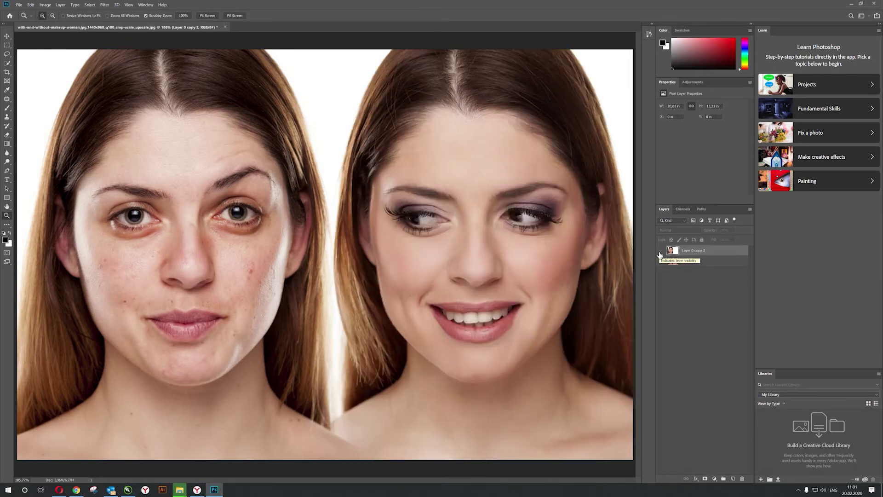
{"action": "left_click", "coordinate": [660, 252]}
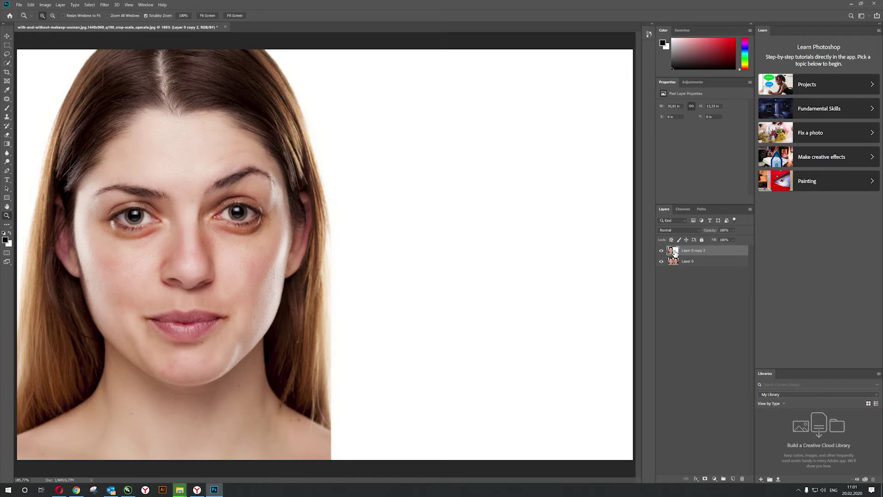
{"action": "left_click_drag", "start_coordinate": [675, 252], "coordinate": [675, 267]}
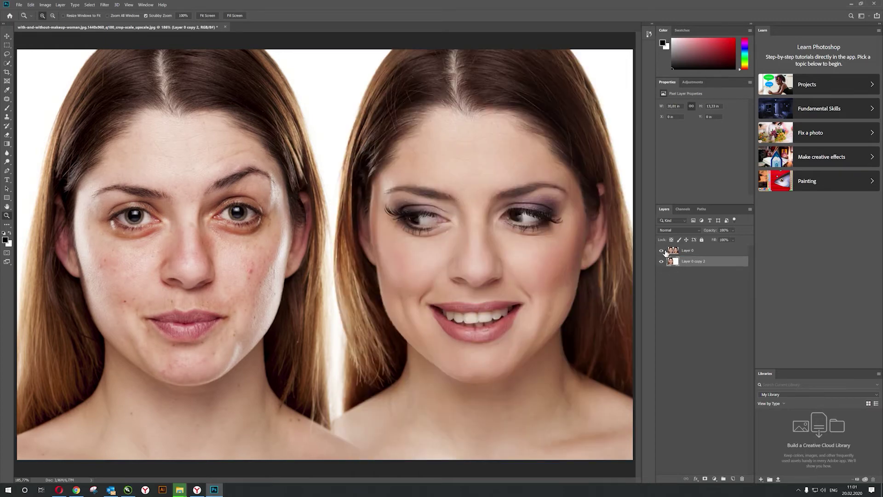
{"action": "left_click", "coordinate": [661, 251]}
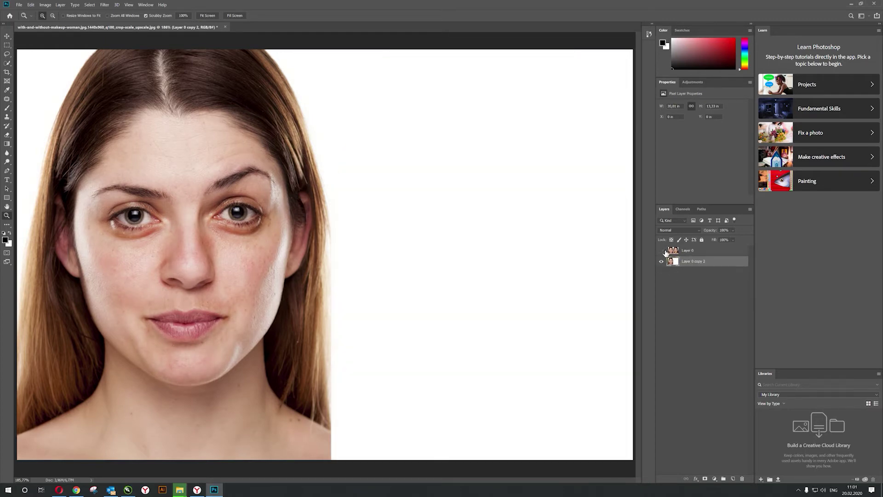
{"action": "left_click", "coordinate": [662, 250]}
{"action": "left_click", "coordinate": [661, 250]}
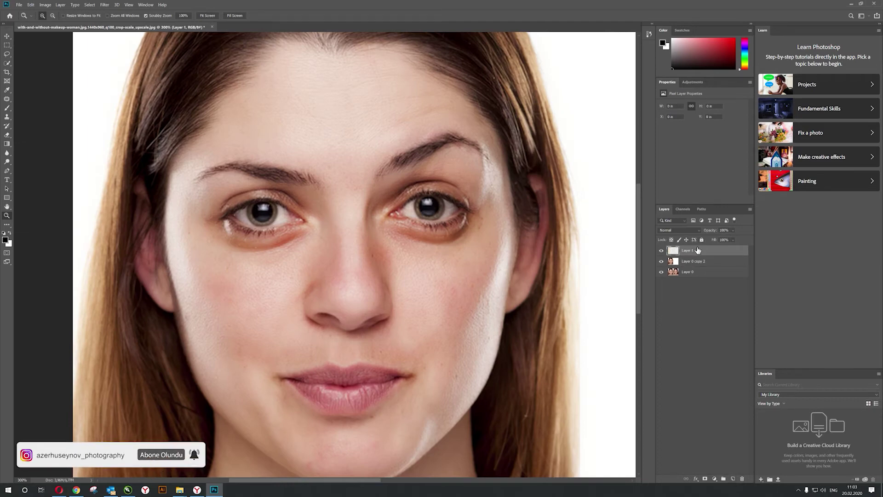
Step: Fill Layer 1 with 50% gray and convert it to a smart object
{"action": "left_click", "coordinate": [32, 5]}
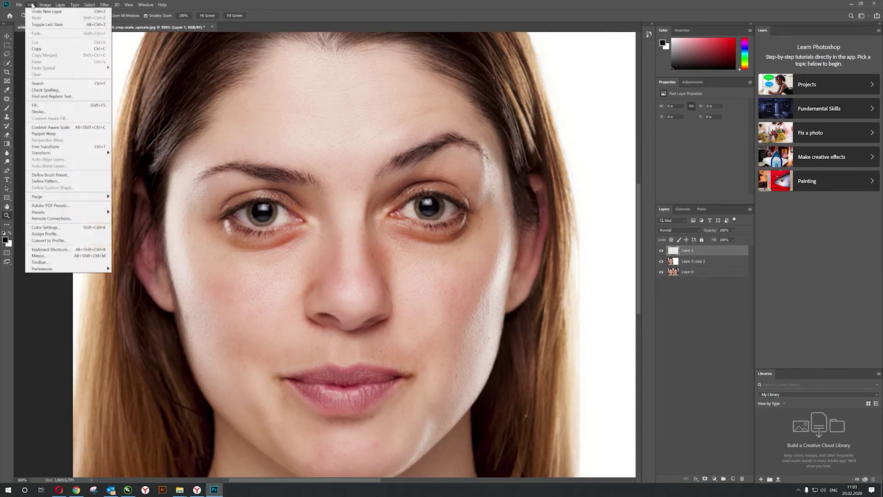
{"action": "left_click", "coordinate": [41, 103]}
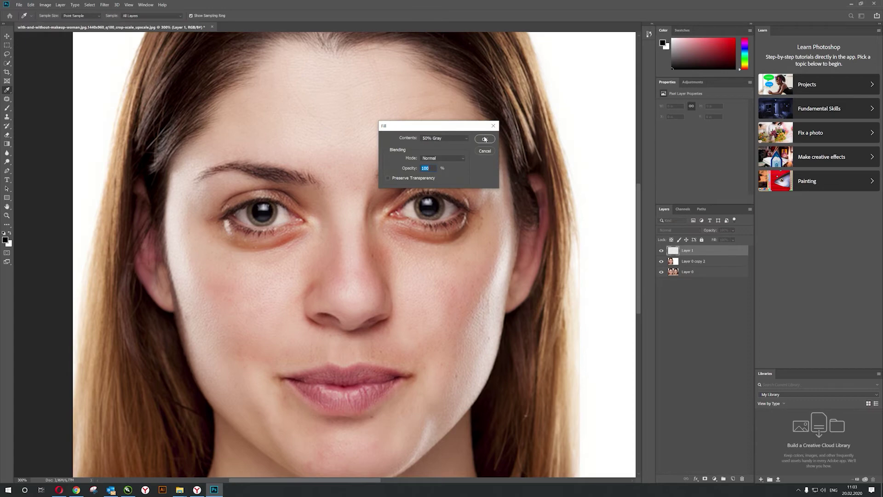
{"action": "left_click", "coordinate": [464, 138]}
{"action": "left_click", "coordinate": [459, 137]}
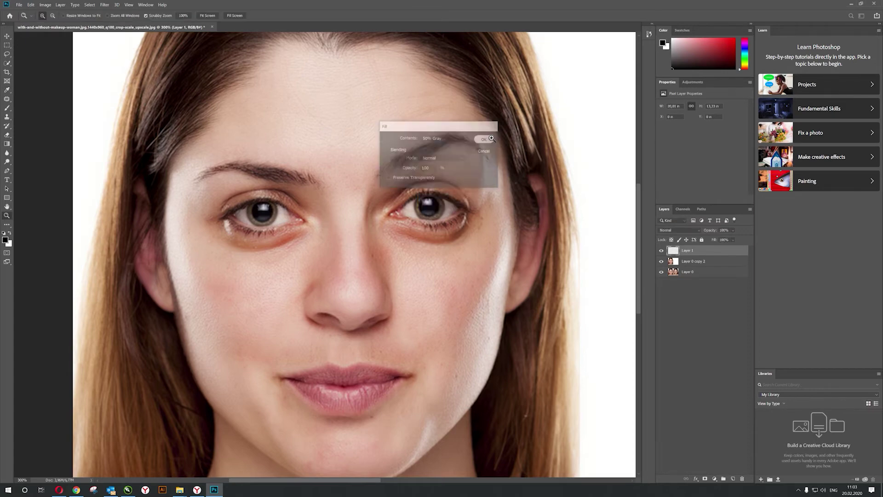
{"action": "left_click", "coordinate": [485, 138]}
{"action": "right_click", "coordinate": [724, 251]}
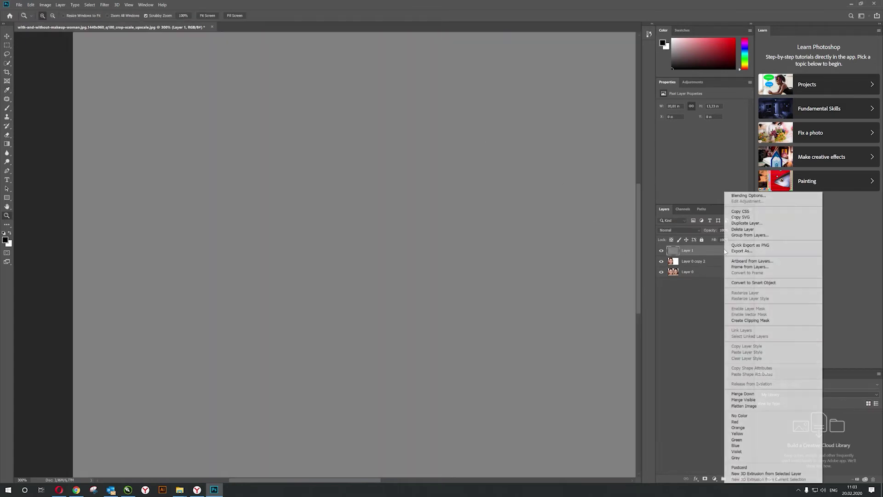
{"action": "left_click", "coordinate": [743, 281]}
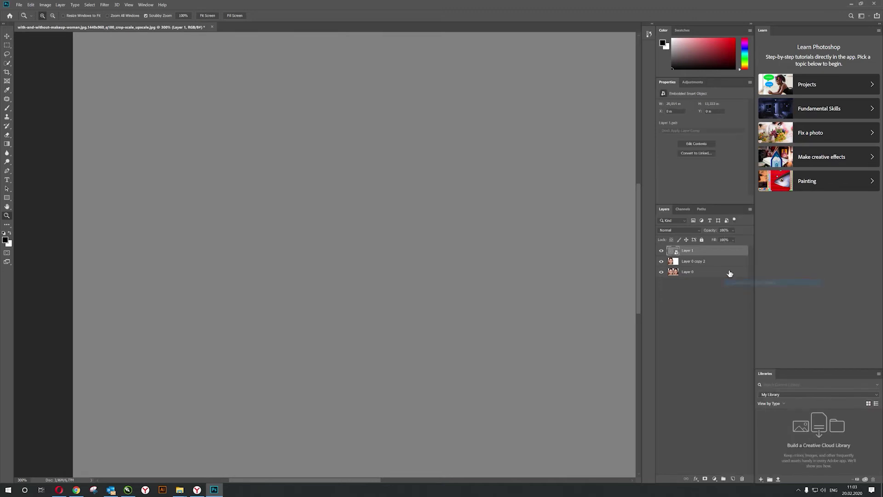
Step: Apply a Sandstone Texturizer filter to Layer 1 with scaling 50 and relief 10
{"action": "left_click", "coordinate": [104, 5]}
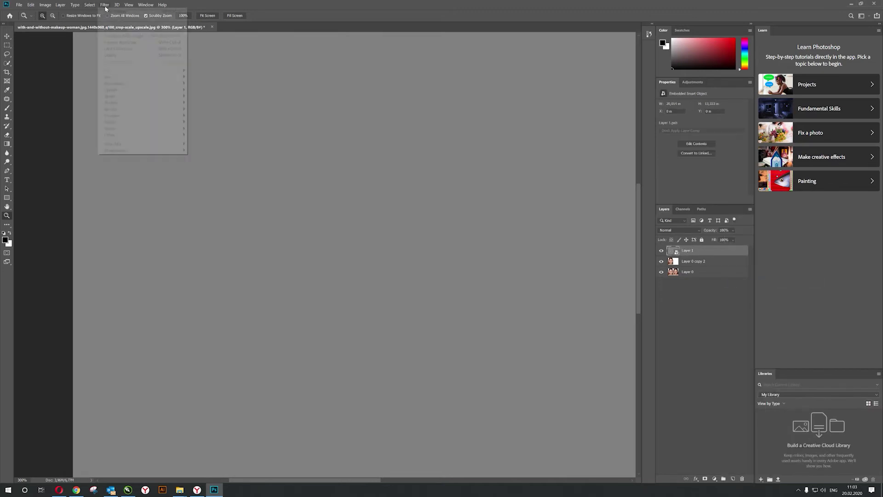
{"action": "left_click", "coordinate": [109, 29]}
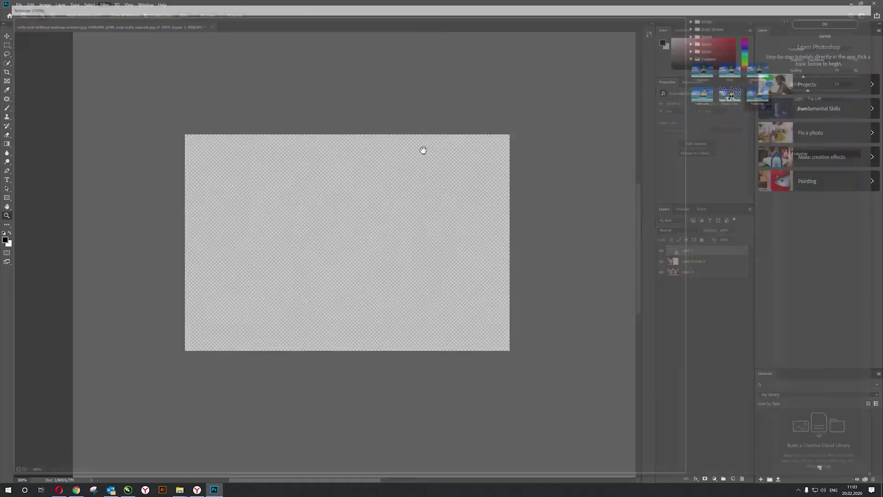
{"action": "key", "text": "ctrl+plus"}
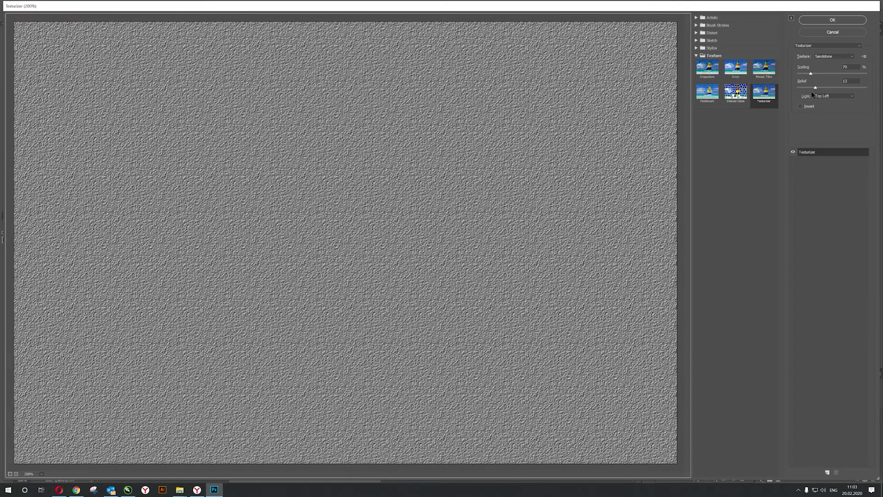
{"action": "left_click_drag", "start_coordinate": [810, 74], "coordinate": [791, 74]}
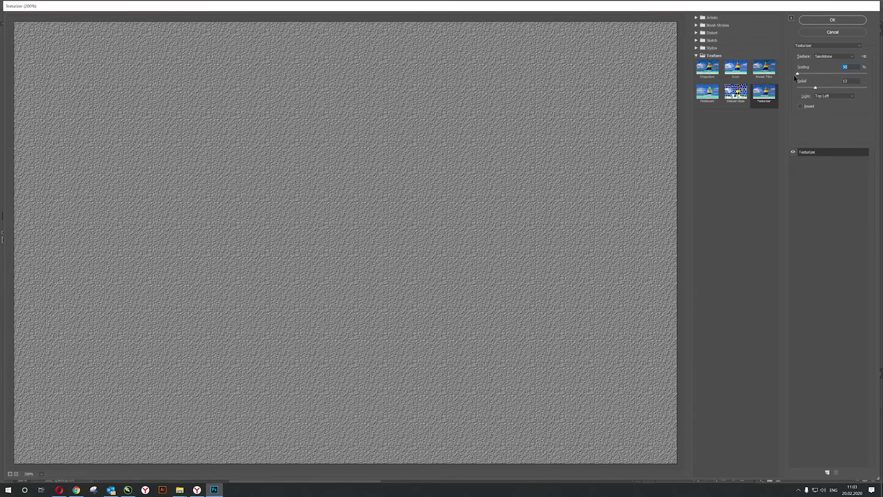
{"action": "left_click", "coordinate": [836, 56]}
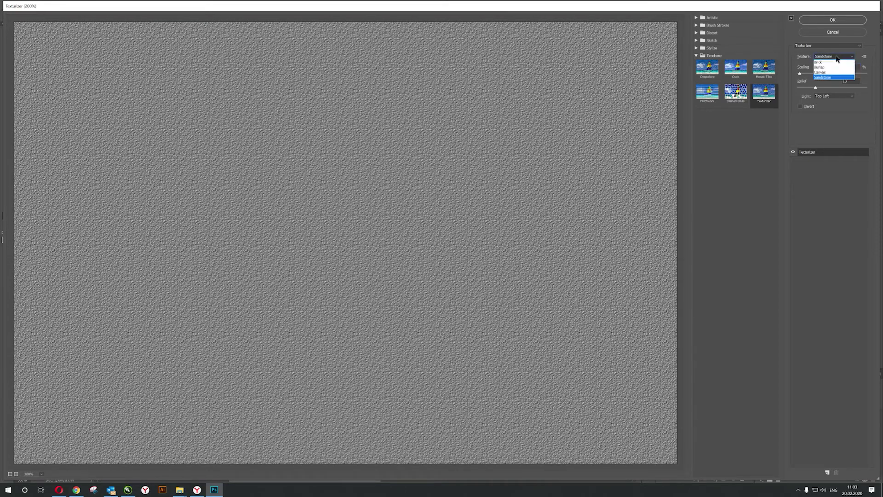
{"action": "left_click", "coordinate": [828, 97]}
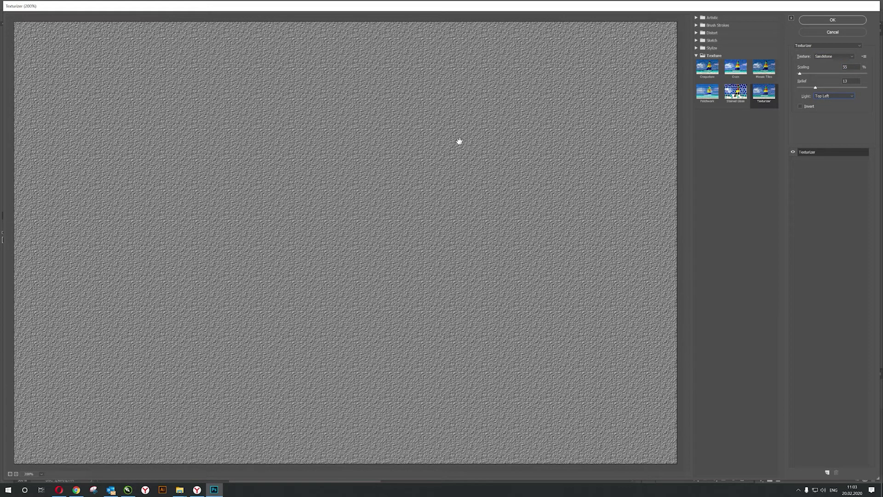
{"action": "left_click", "coordinate": [846, 67]}
{"action": "type", "text": "15"}
{"action": "key", "text": "Tab"}
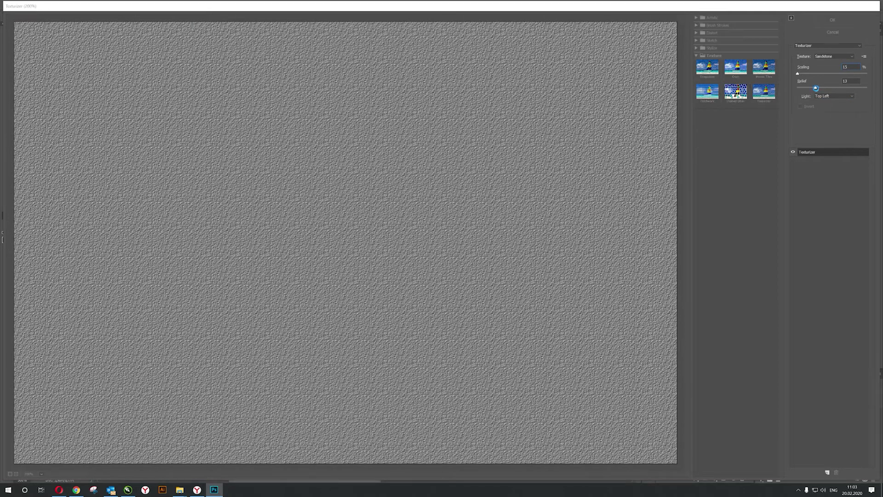
{"action": "key", "text": "Return"}
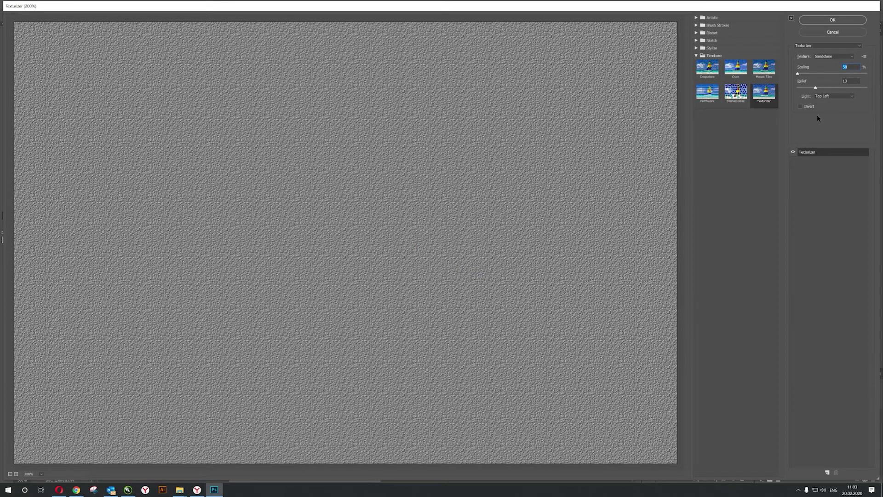
{"action": "left_click_drag", "start_coordinate": [815, 88], "coordinate": [811, 90]}
{"action": "left_click", "coordinate": [835, 22]}
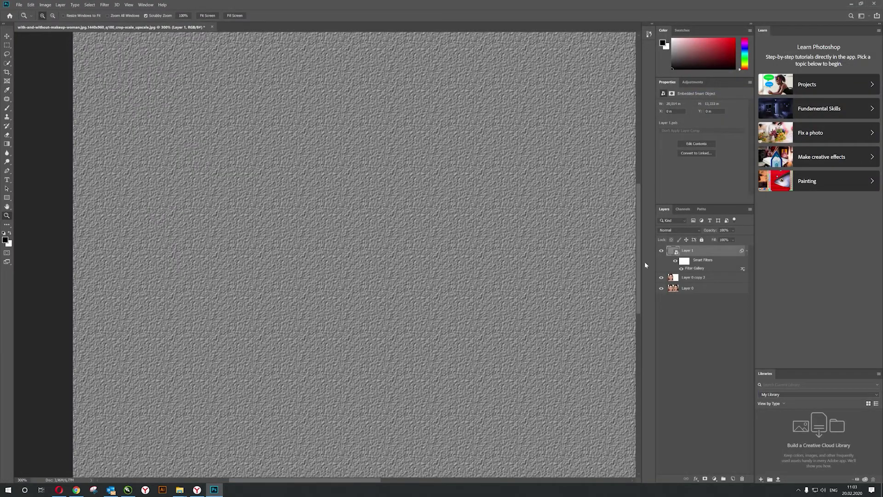
Step: Set Layer 1's blend mode to Soft Light and inspect the face texture
{"action": "left_click", "coordinate": [678, 230]}
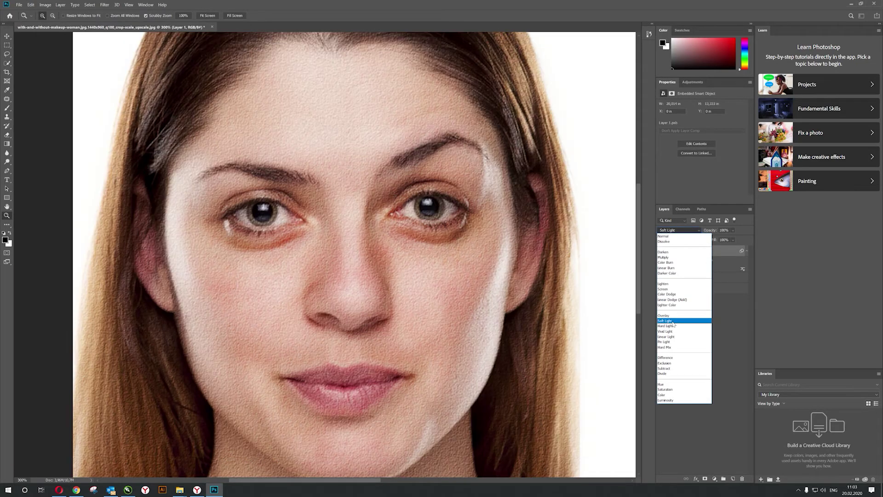
{"action": "left_click", "coordinate": [673, 320]}
{"action": "left_click", "coordinate": [343, 185]}
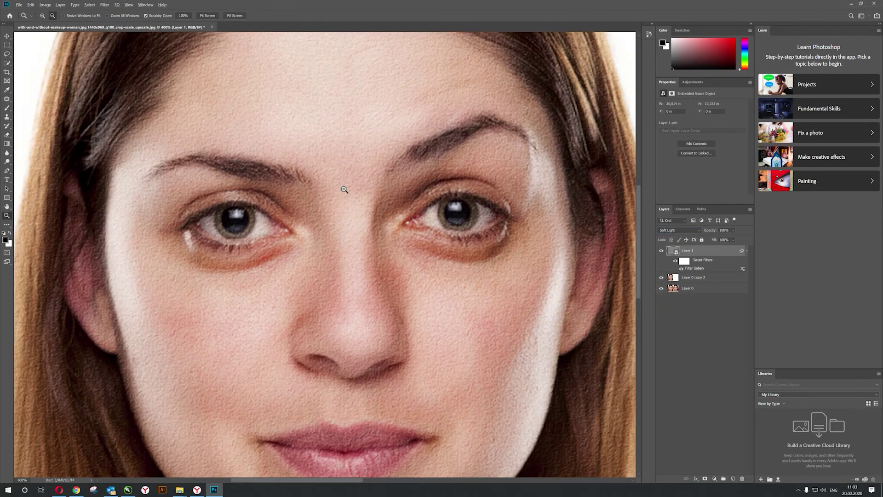
{"action": "left_click", "coordinate": [344, 189], "text": "alt"}
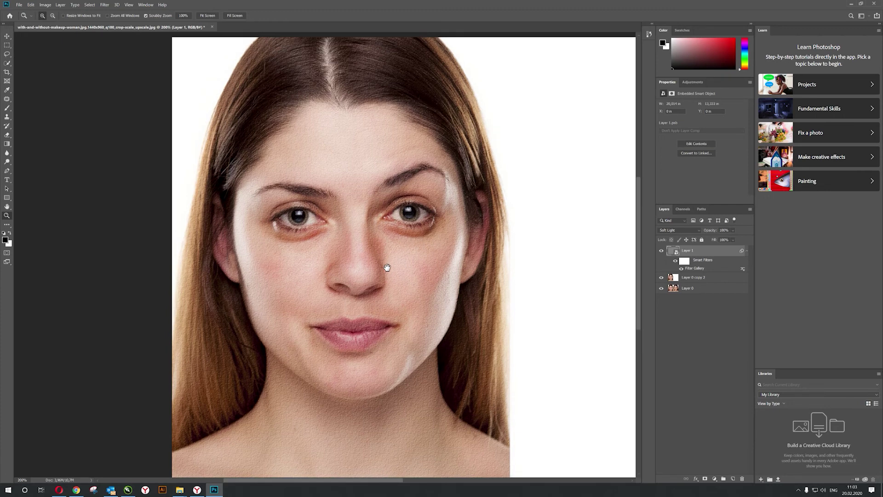
Step: Set the texture layer to 50% opacity and toggle it to compare the cheek
{"action": "left_click", "coordinate": [747, 251]}
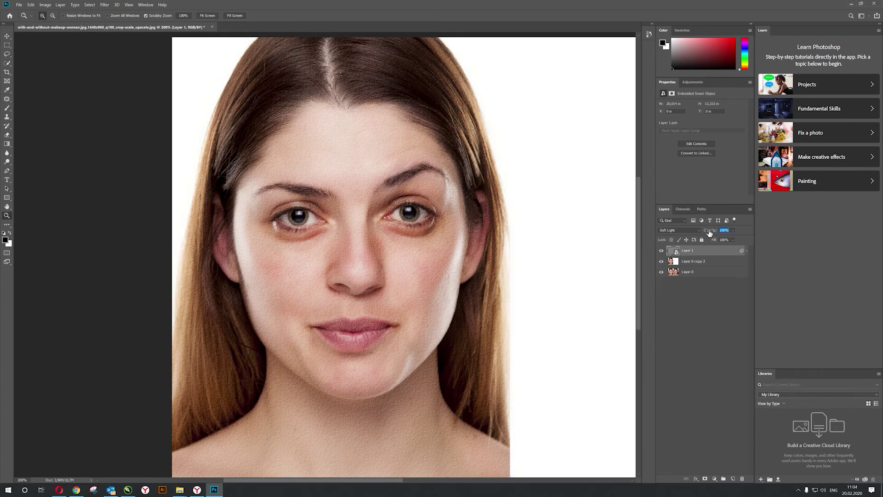
{"action": "type", "text": "50"}
{"action": "left_click", "coordinate": [661, 250]}
{"action": "left_click", "coordinate": [661, 251]}
{"action": "left_click", "coordinate": [662, 251]}
{"action": "left_click", "coordinate": [292, 323]}
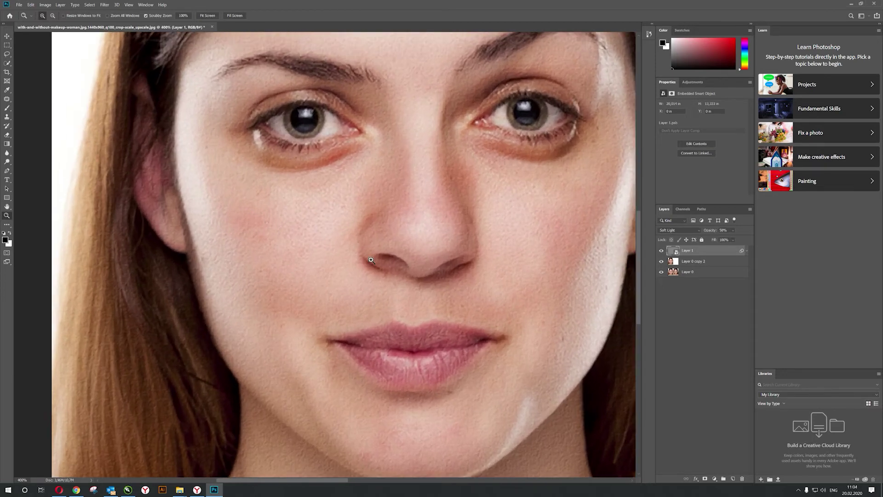
{"action": "left_click", "coordinate": [660, 251]}
{"action": "left_click", "coordinate": [661, 251]}
Step: Add a black mask to Layer 1 and set a 73 px, slightly harder brush
{"action": "left_click", "coordinate": [705, 478], "text": "alt"}
{"action": "scroll", "coordinate": [329, 260], "scroll_direction": "down", "scroll_amount": 2}
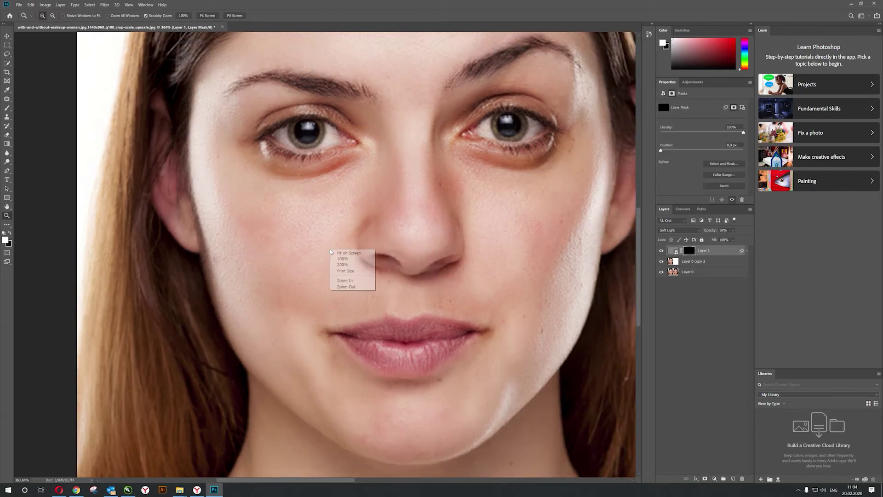
{"action": "scroll", "coordinate": [329, 259], "scroll_direction": "down", "scroll_amount": 2}
{"action": "scroll", "coordinate": [329, 258], "scroll_direction": "down", "scroll_amount": 2}
{"action": "key", "text": "b"}
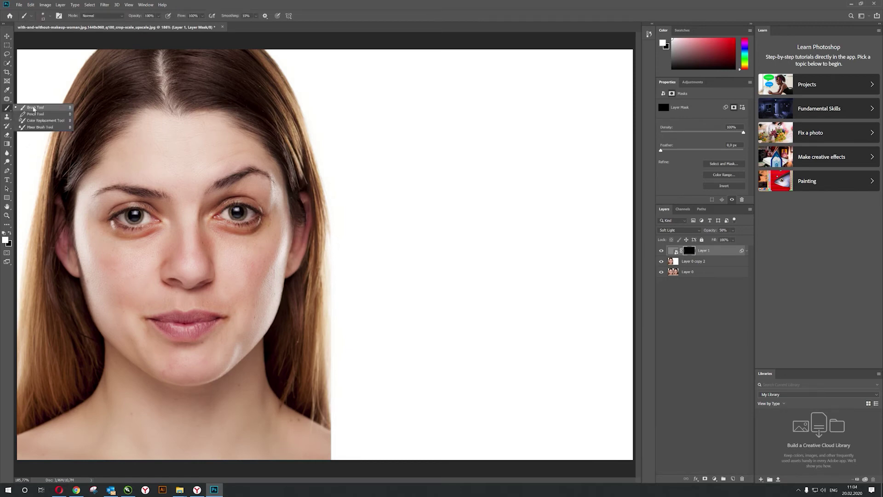
{"action": "left_click_drag", "start_coordinate": [139, 260], "coordinate": [158, 268]}
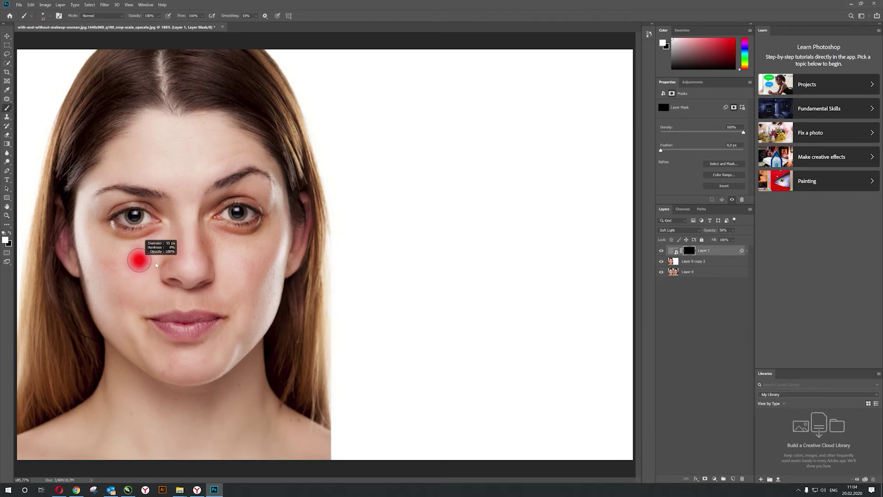
{"action": "left_click_drag", "start_coordinate": [155, 286], "coordinate": [155, 314]}
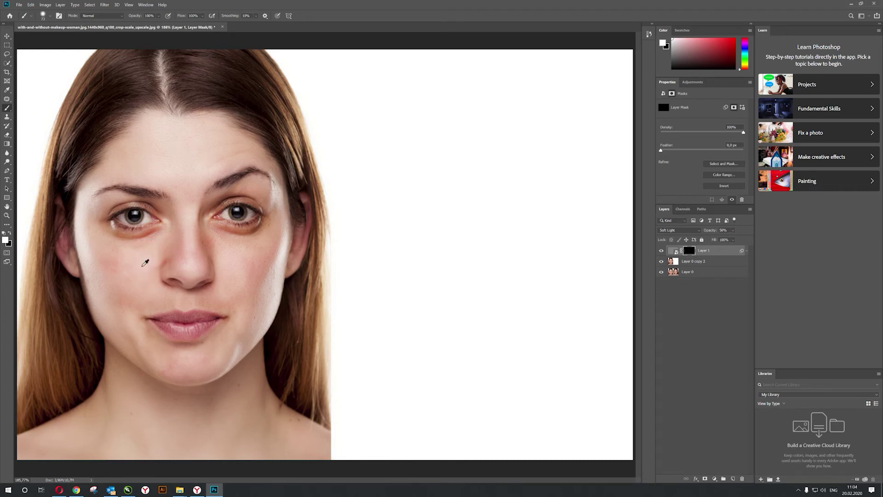
Step: Paint white on the mask over the forehead, cheeks and chin to reveal the texture
{"action": "scroll", "coordinate": [142, 152], "scroll_direction": "up", "scroll_amount": 3}
{"action": "left_click_drag", "start_coordinate": [152, 137], "coordinate": [260, 143]}
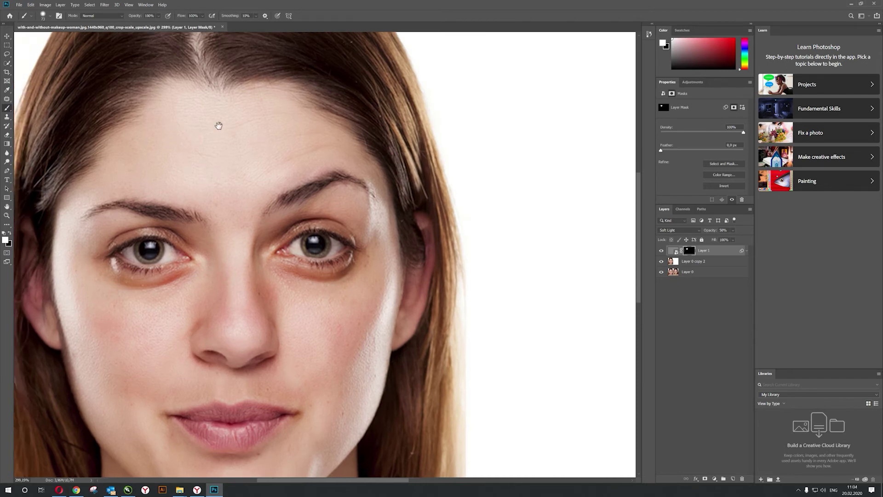
{"action": "left_click_drag", "start_coordinate": [216, 125], "coordinate": [273, 83]}
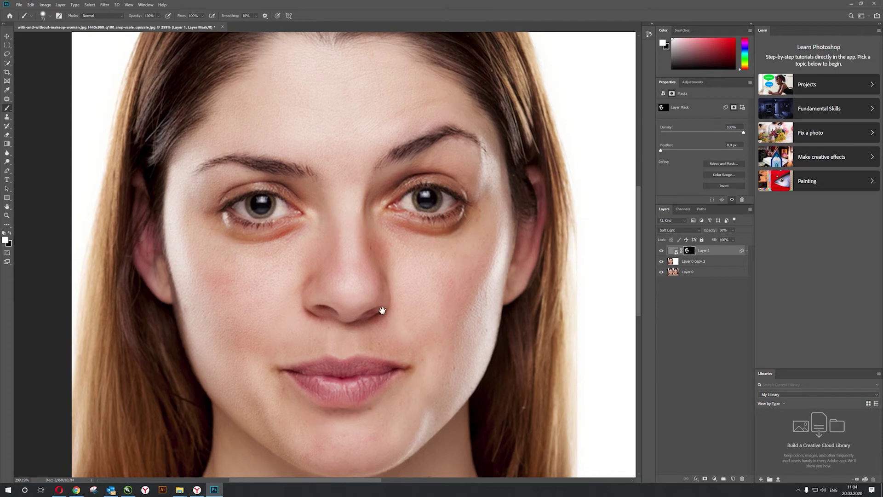
{"action": "right_click", "coordinate": [412, 337], "text": "alt"}
{"action": "left_click_drag", "start_coordinate": [394, 340], "coordinate": [402, 347]}
{"action": "scroll", "coordinate": [461, 276], "scroll_direction": "down", "scroll_amount": 5}
{"action": "mouse_move", "coordinate": [461, 275]}
{"action": "left_mouse_down"}
{"action": "mouse_move", "coordinate": [400, 363]}
{"action": "mouse_move", "coordinate": [416, 258]}
{"action": "left_mouse_up"}
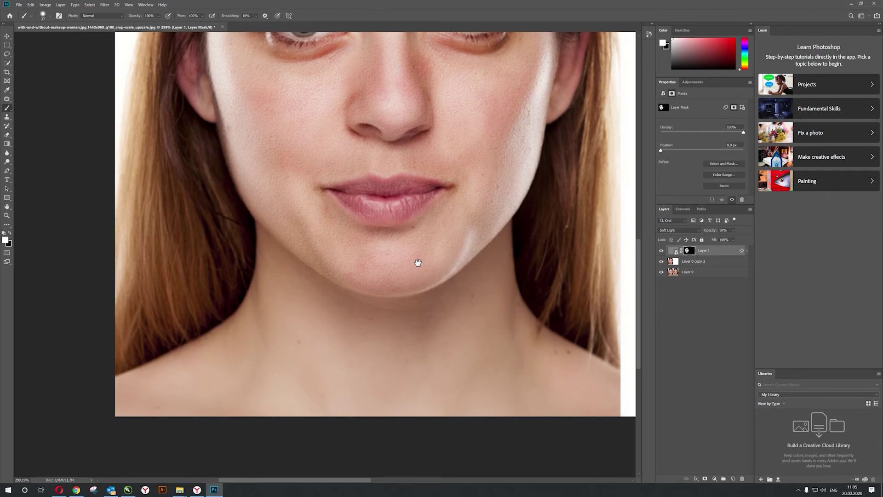
{"action": "scroll", "coordinate": [395, 299], "scroll_direction": "up", "scroll_amount": 3}
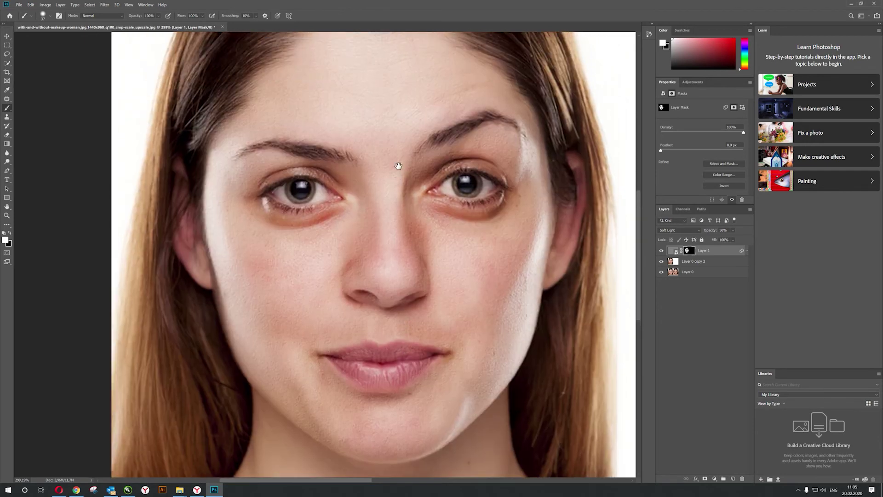
{"action": "scroll", "coordinate": [395, 173], "scroll_direction": "up", "scroll_amount": 3}
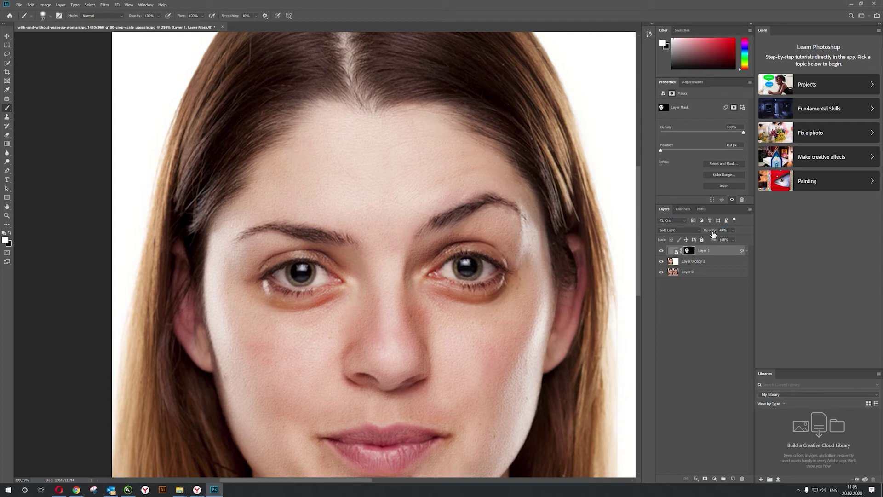
Step: Lower the texture layer's opacity to about 41%, compare it on and off, then select Layer 0 copy 2
{"action": "left_click_drag", "start_coordinate": [710, 233], "coordinate": [702, 233]}
{"action": "left_click", "coordinate": [7, 36]}
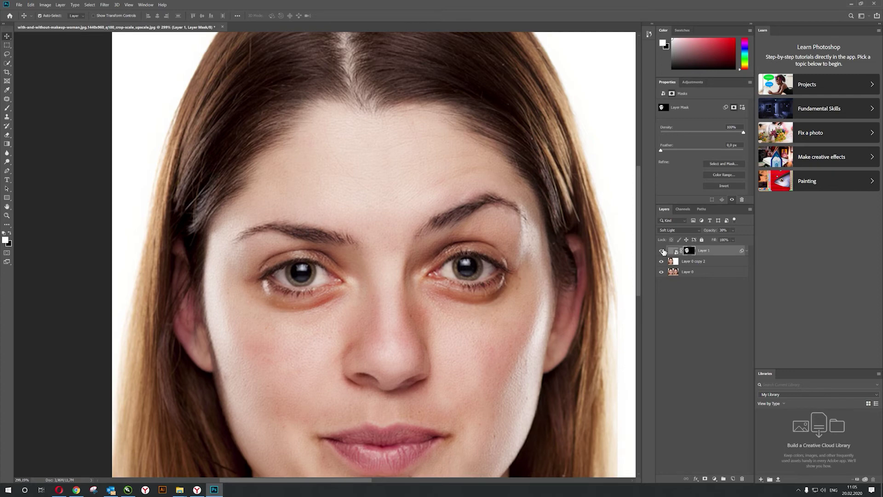
{"action": "left_click_drag", "start_coordinate": [709, 234], "coordinate": [711, 233]}
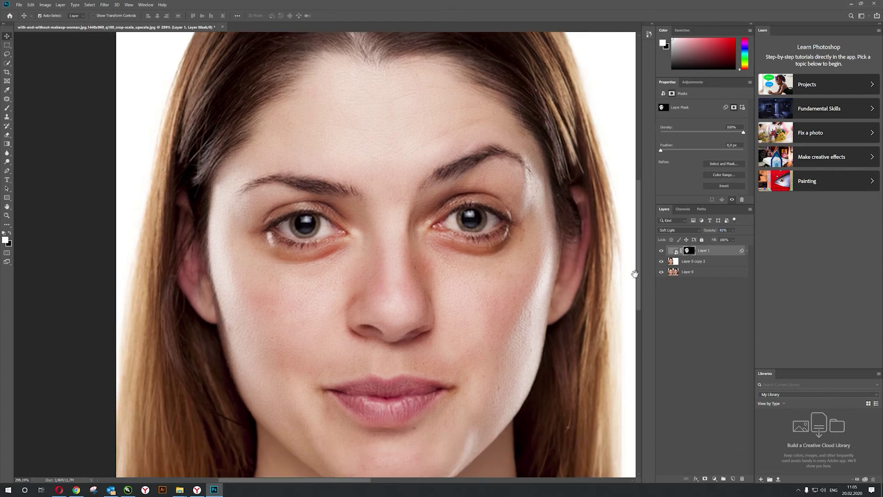
{"action": "left_click", "coordinate": [661, 251]}
{"action": "left_click", "coordinate": [661, 251]}
{"action": "left_click", "coordinate": [711, 265]}
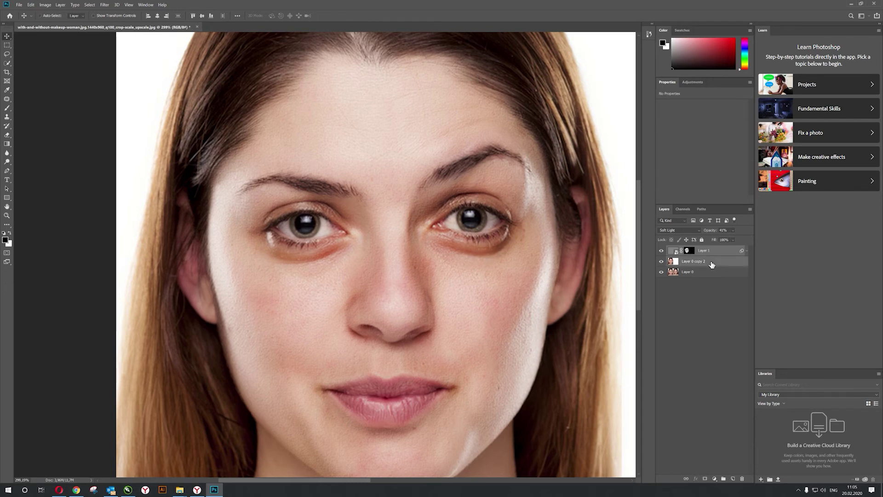
Step: Merge the texture layer down and rerun Portraiture smoothing, producing Layer 1 copy
{"action": "key", "text": "ctrl+e"}
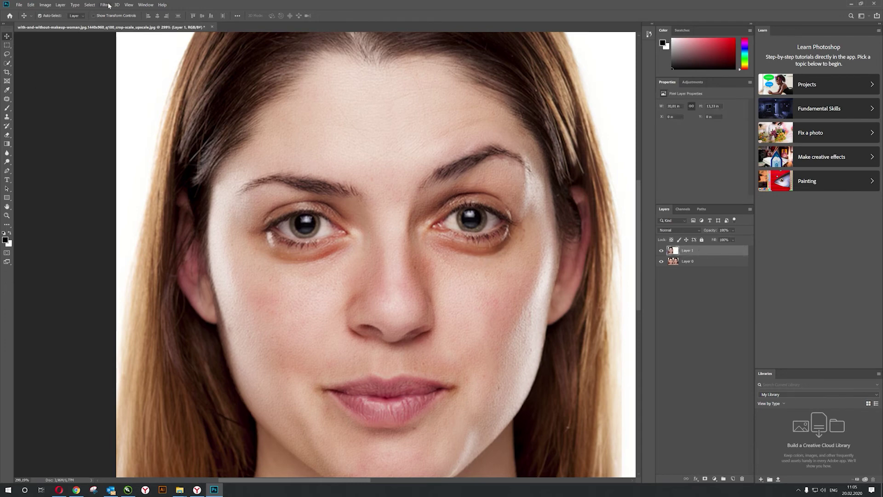
{"action": "left_click", "coordinate": [109, 6]}
{"action": "left_click", "coordinate": [198, 151]}
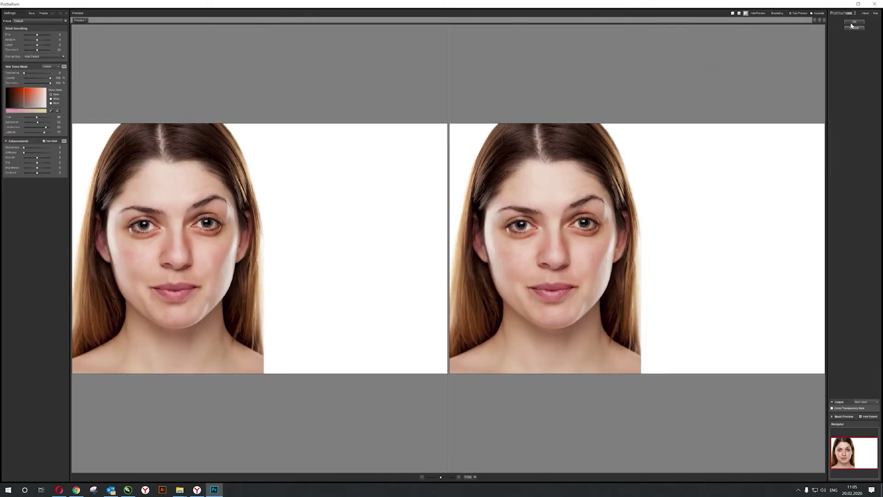
{"action": "left_click", "coordinate": [851, 25]}
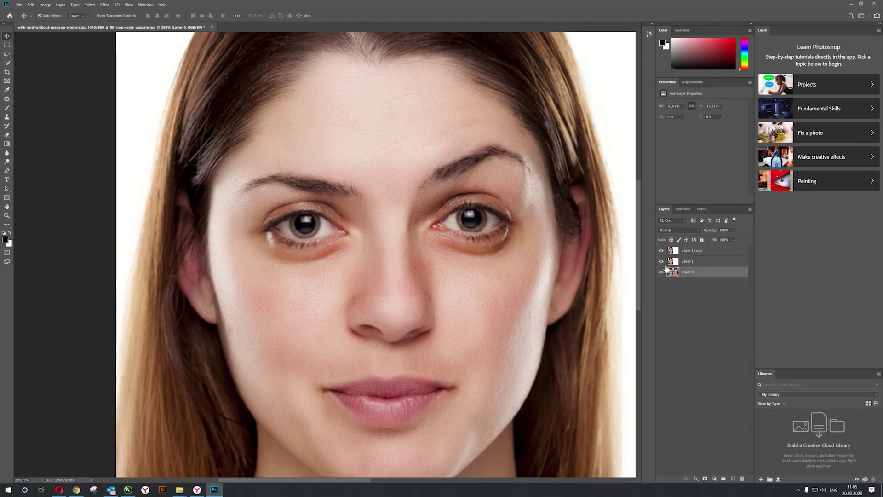
{"action": "left_click", "coordinate": [685, 252]}
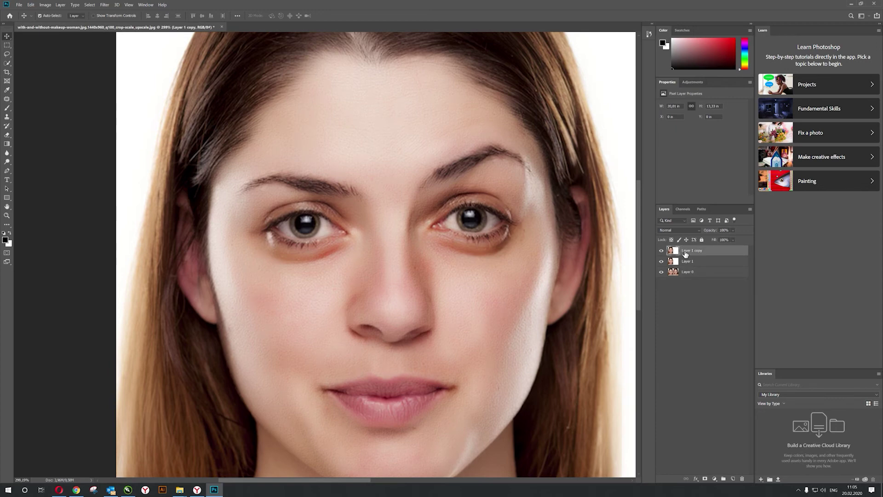
Step: Add a black mask to Layer 1 copy and paint smoothing back over the forehead and temple, enlarging the brush to about 111 px
{"action": "left_click", "coordinate": [705, 479], "text": "alt"}
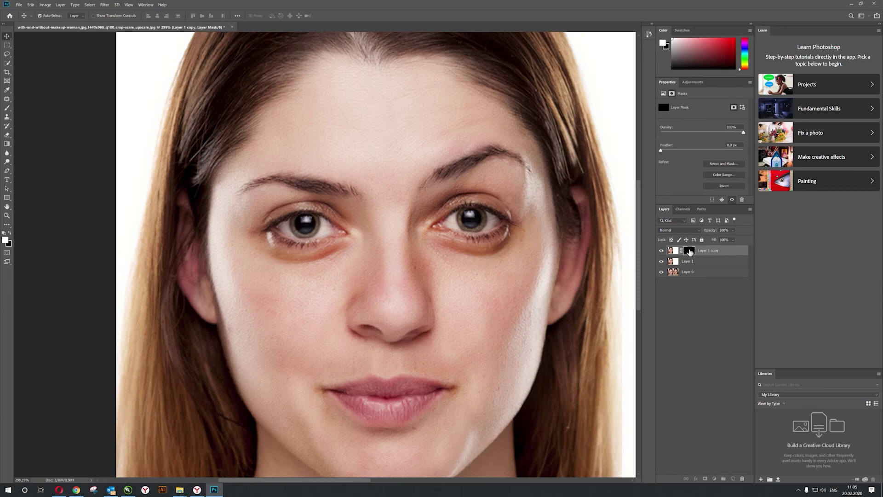
{"action": "key", "text": "b"}
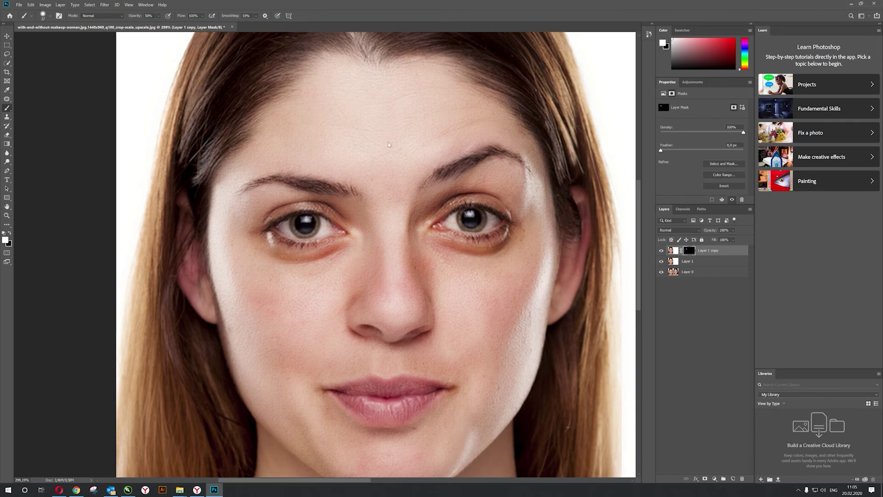
{"action": "left_click_drag", "start_coordinate": [388, 145], "coordinate": [405, 127], "text": "alt"}
{"action": "left_click_drag", "start_coordinate": [232, 182], "coordinate": [206, 237]}
{"action": "scroll", "coordinate": [288, 339], "scroll_direction": "down", "scroll_amount": 2}
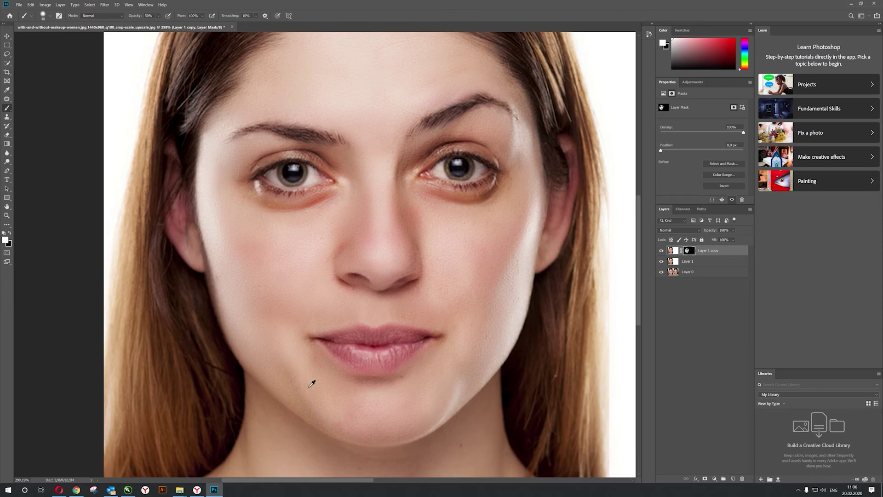
{"action": "scroll", "coordinate": [351, 219], "scroll_direction": "down", "scroll_amount": 5}
{"action": "right_click", "coordinate": [355, 271], "text": "alt"}
{"action": "left_click_drag", "start_coordinate": [355, 270], "coordinate": [382, 271]}
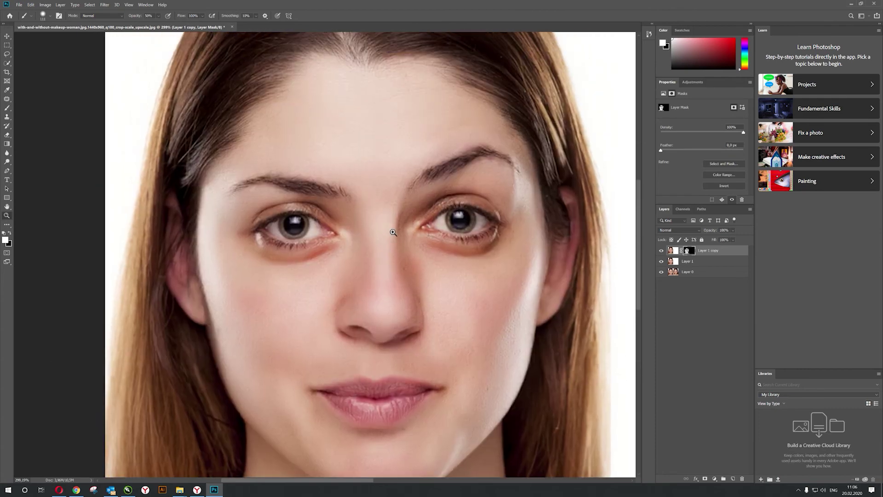
Step: Zoom to 200% around the nose and merge Layer 1 copy down with Ctrl+E
{"action": "key", "text": "z"}
{"action": "right_click", "coordinate": [394, 232]}
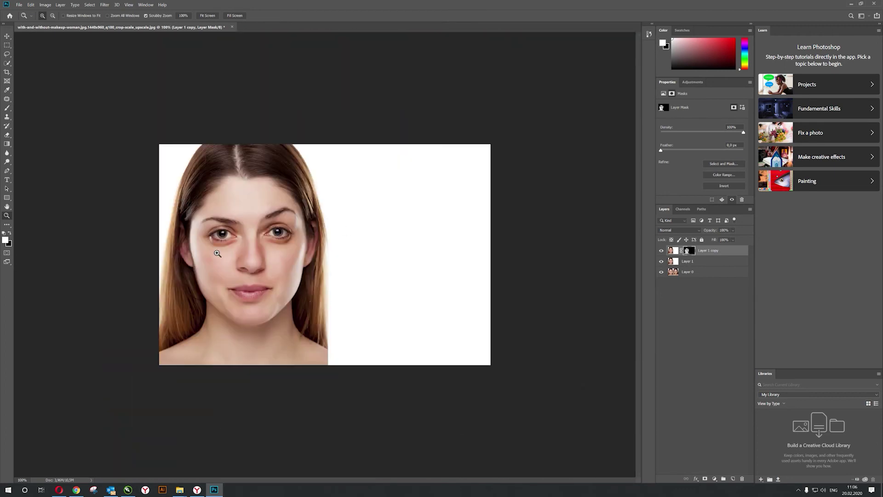
{"action": "left_click", "coordinate": [217, 254]}
{"action": "left_click", "coordinate": [687, 261], "text": "shift"}
{"action": "key", "text": "ctrl+e"}
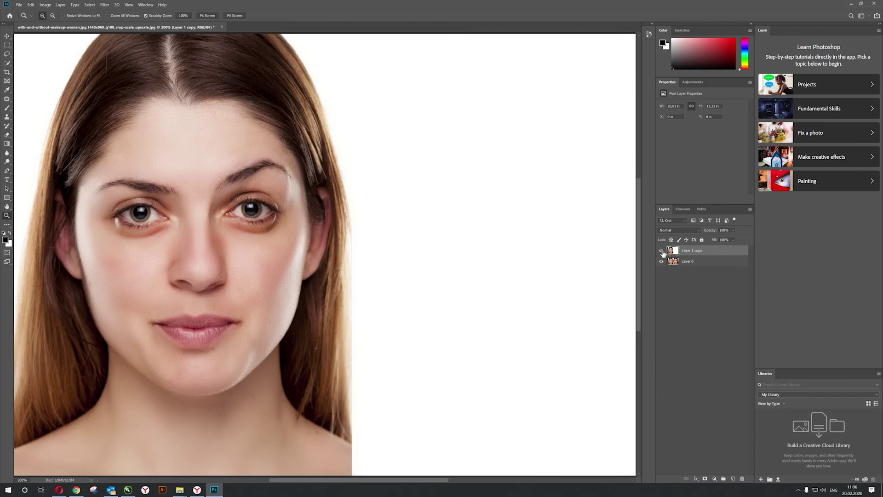
Step: Toggle Layer 1 copy's visibility to compare the smoothed face with the original
{"action": "left_click", "coordinate": [662, 251]}
{"action": "left_click", "coordinate": [662, 251]}
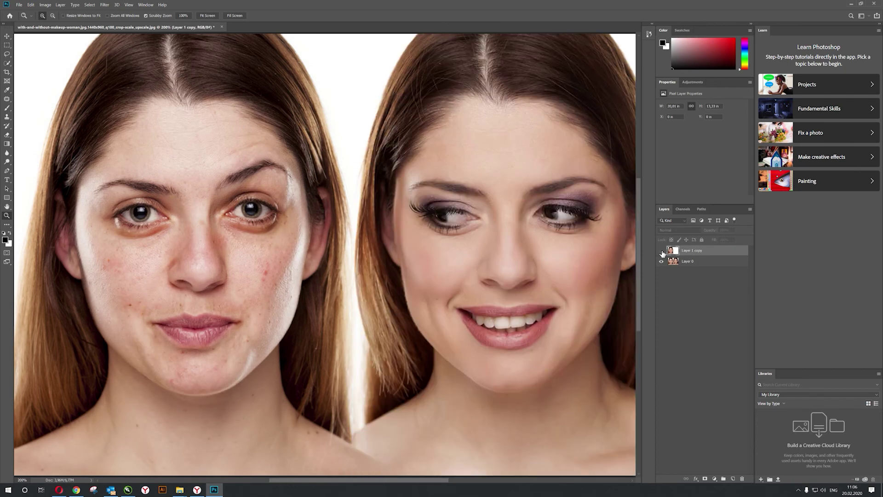
{"action": "left_click", "coordinate": [661, 251]}
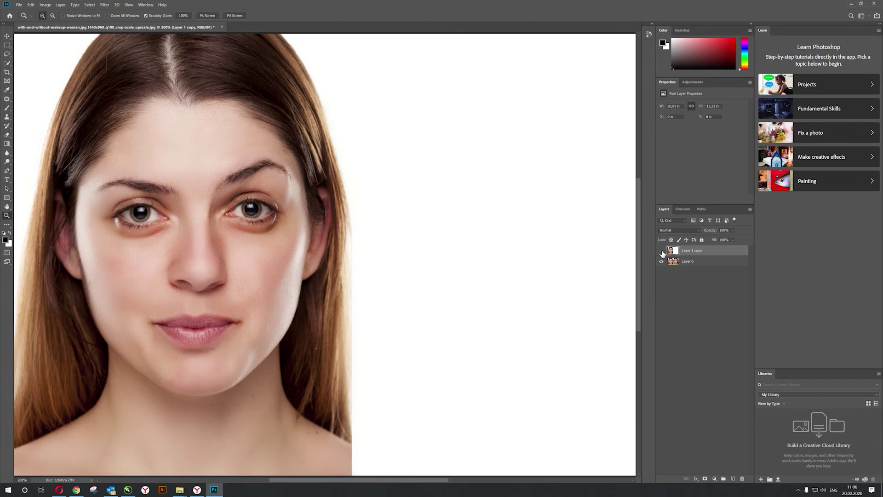
{"action": "left_click", "coordinate": [661, 251]}
{"action": "left_click", "coordinate": [661, 251]}
{"action": "mouse_move", "coordinate": [221, 199]}
{"action": "left_mouse_down"}
{"action": "mouse_move", "coordinate": [394, 197]}
{"action": "mouse_move", "coordinate": [404, 212]}
{"action": "left_mouse_up"}
Step: Convert Layer 1 copy to a smart object and open it in Camera Raw at 300%
{"action": "right_click", "coordinate": [701, 252]}
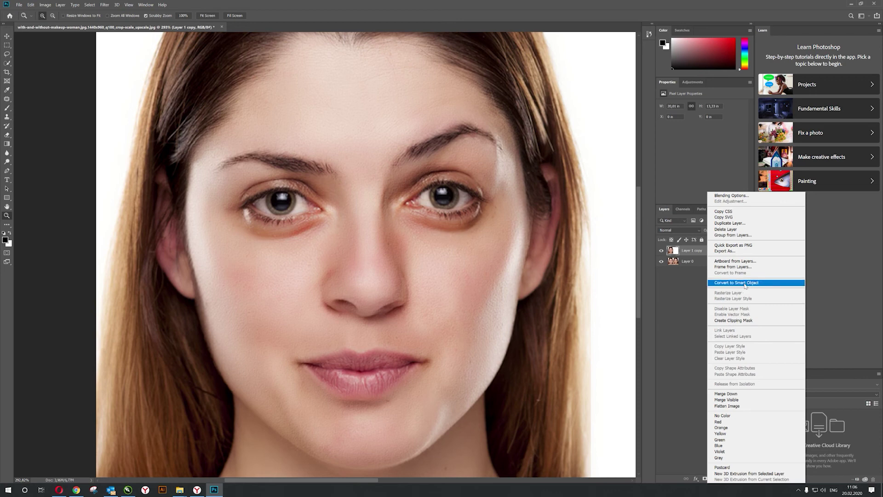
{"action": "left_click", "coordinate": [745, 283]}
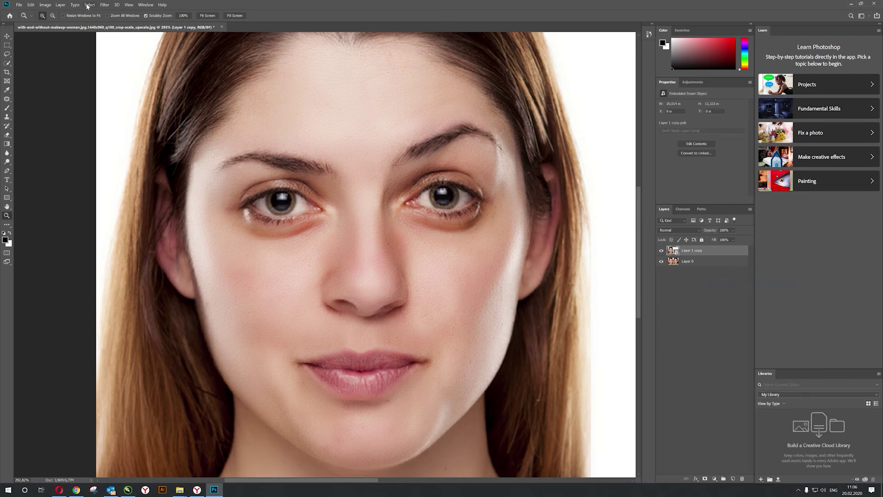
{"action": "left_click", "coordinate": [104, 5]}
{"action": "left_click", "coordinate": [124, 42]}
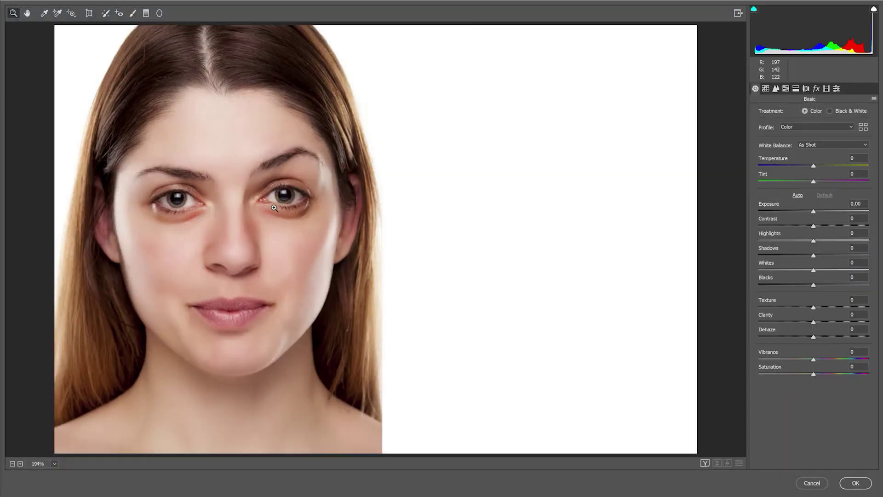
{"action": "left_click", "coordinate": [198, 224]}
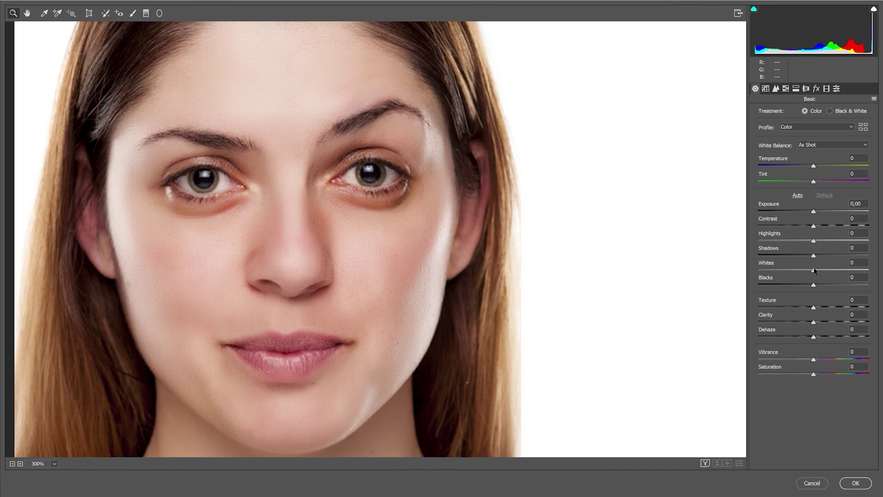
Step: Apply Camera Raw: Whites +28, Highlights +11, Texture +10, Clarity +8, Oranges saturation +12
{"action": "left_click_drag", "start_coordinate": [814, 271], "coordinate": [827, 272]}
{"action": "left_click_drag", "start_coordinate": [813, 241], "coordinate": [816, 240]}
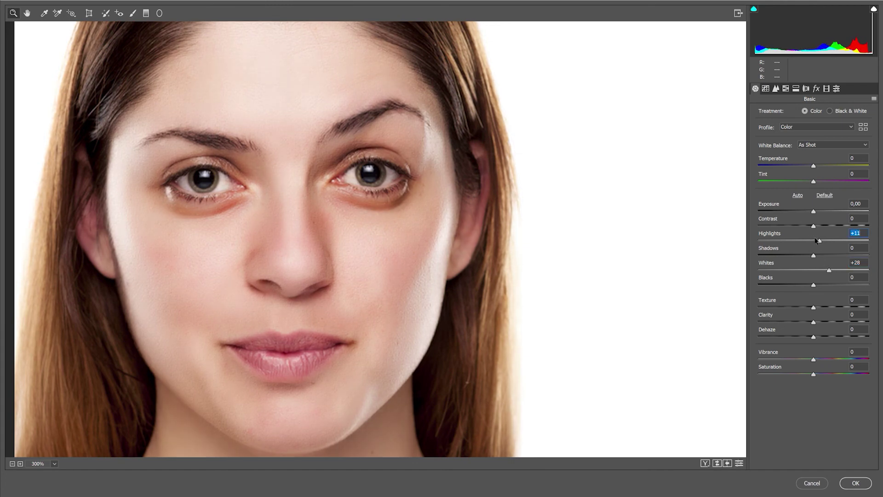
{"action": "left_click_drag", "start_coordinate": [813, 306], "coordinate": [818, 307]}
{"action": "left_click_drag", "start_coordinate": [813, 321], "coordinate": [817, 322]}
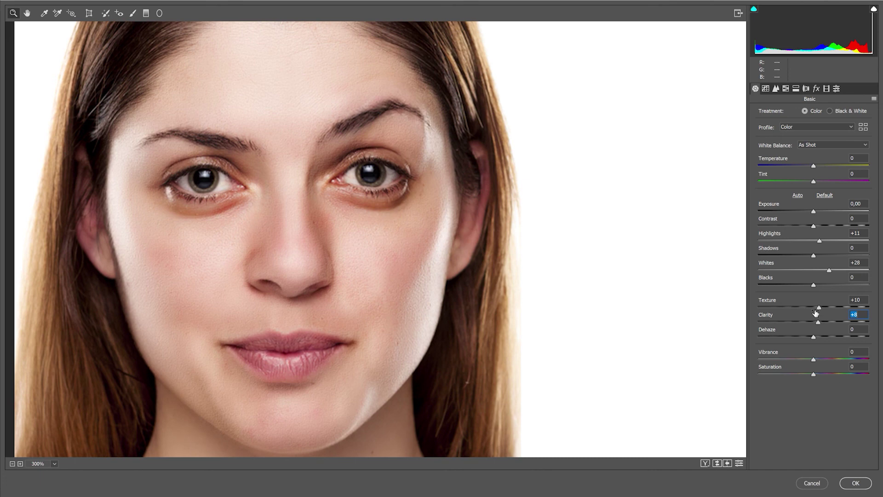
{"action": "left_click", "coordinate": [785, 88]}
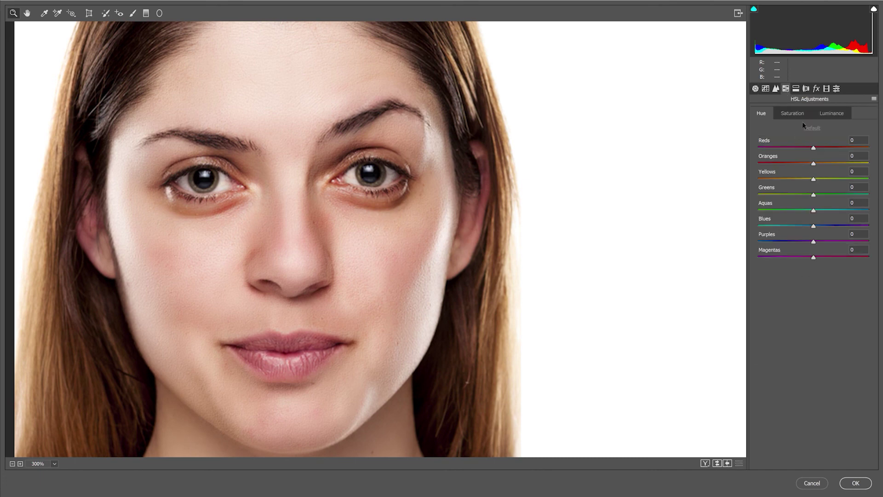
{"action": "left_click_drag", "start_coordinate": [814, 165], "coordinate": [820, 166]}
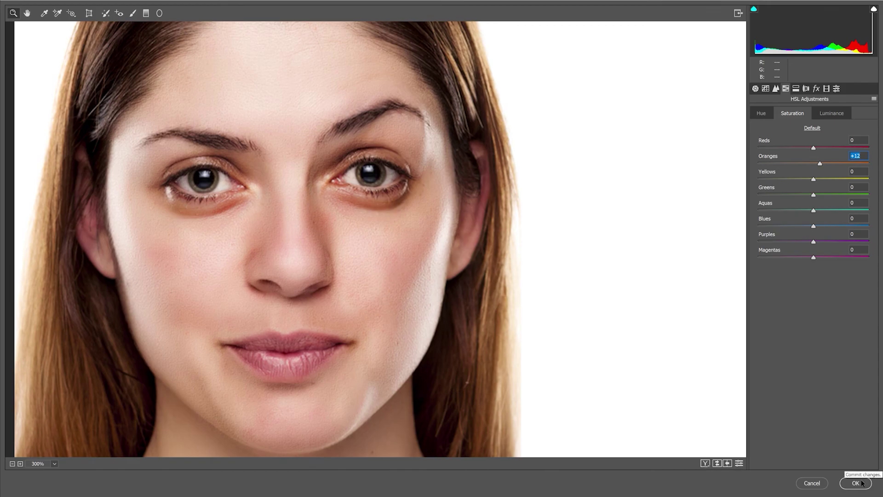
{"action": "left_click", "coordinate": [858, 482]}
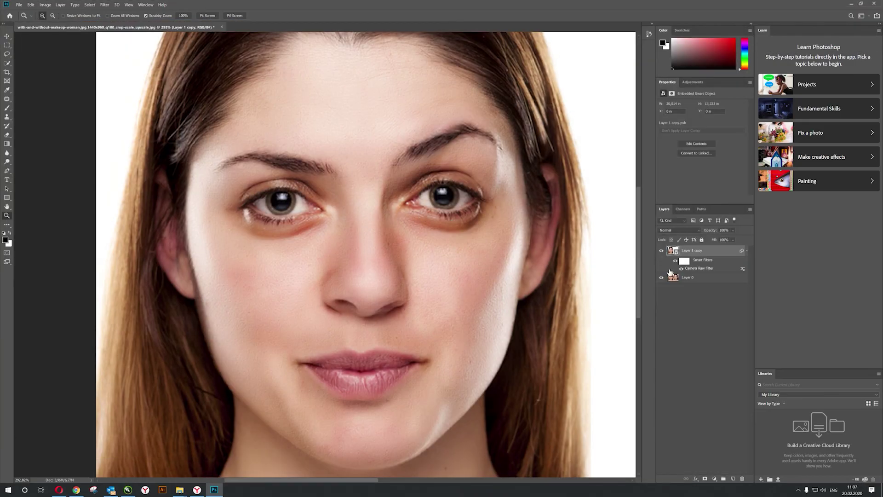
Step: Compare the image with and without Camera Raw, then fit the whole image on screen
{"action": "left_click", "coordinate": [681, 269]}
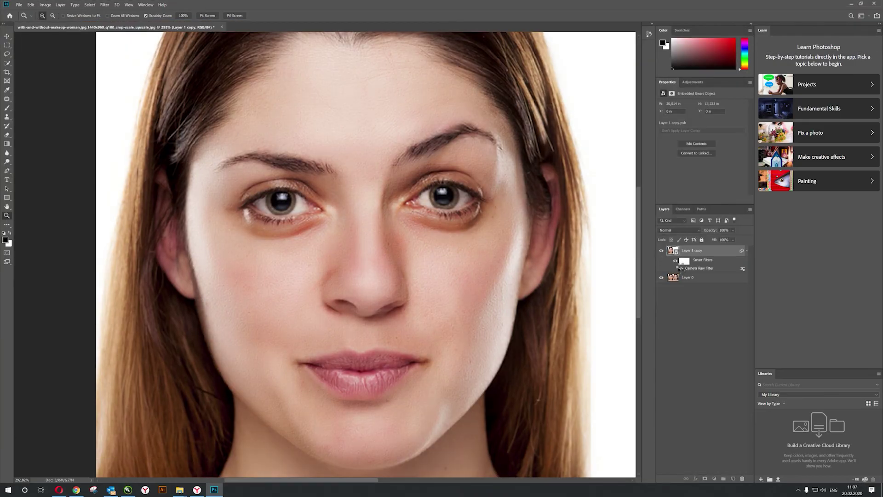
{"action": "left_click", "coordinate": [681, 269]}
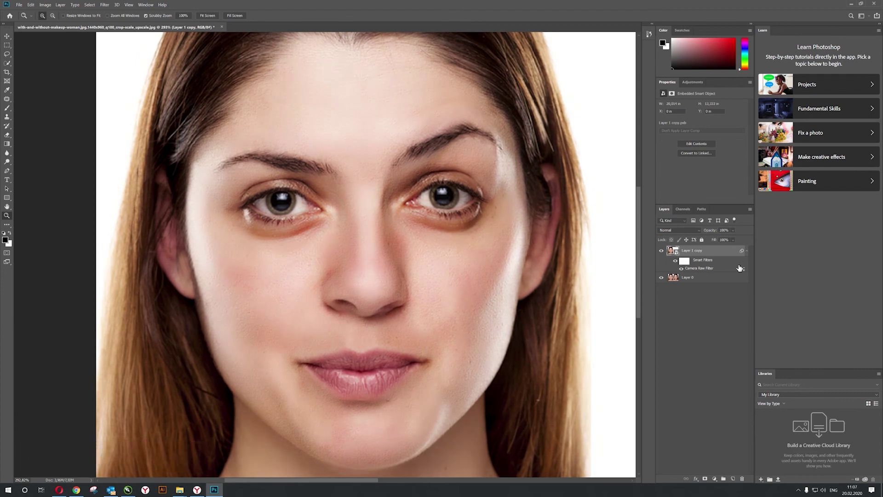
{"action": "left_click", "coordinate": [746, 251]}
{"action": "right_click", "coordinate": [358, 239]}
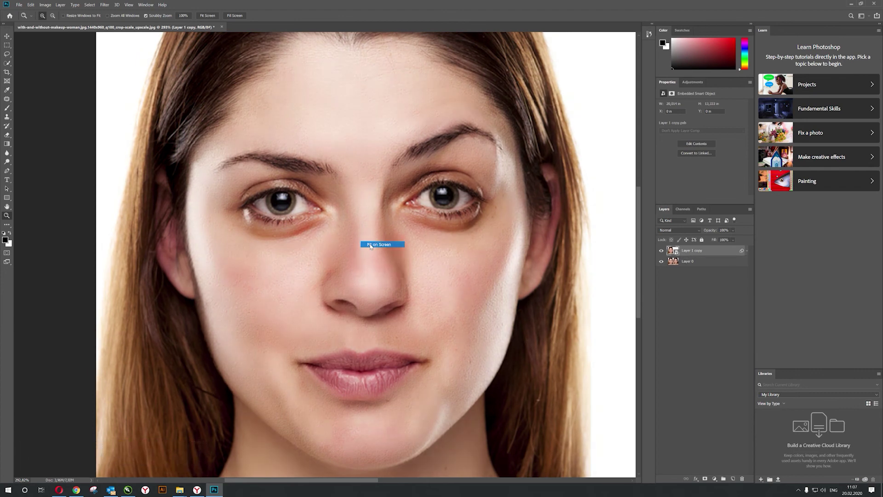
{"action": "left_click", "coordinate": [371, 246]}
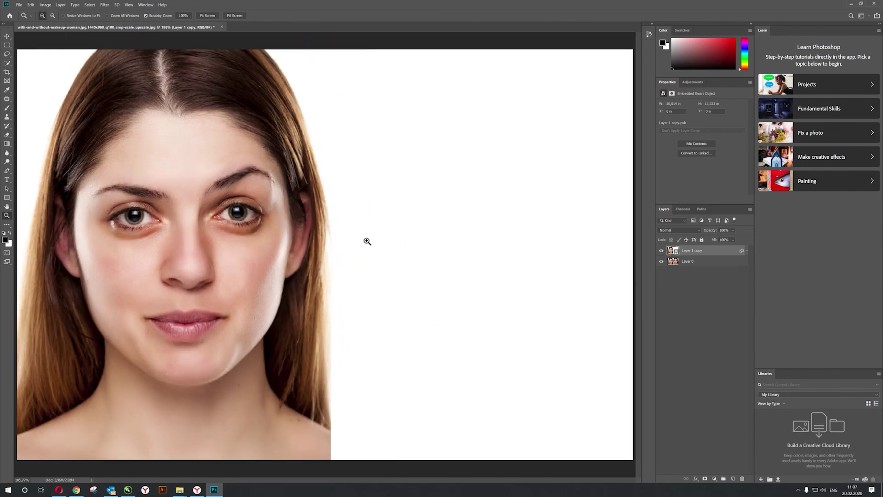
Step: Toggle Layer 1 copy to compare the retouched portrait against the original photo
{"action": "left_click", "coordinate": [662, 251]}
{"action": "left_click", "coordinate": [661, 251]}
{"action": "left_click", "coordinate": [661, 250]}
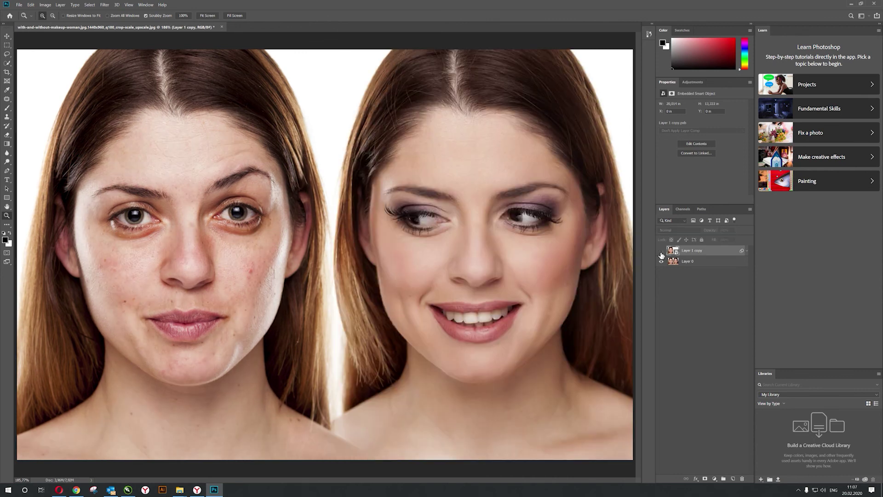
{"action": "left_click", "coordinate": [661, 251]}
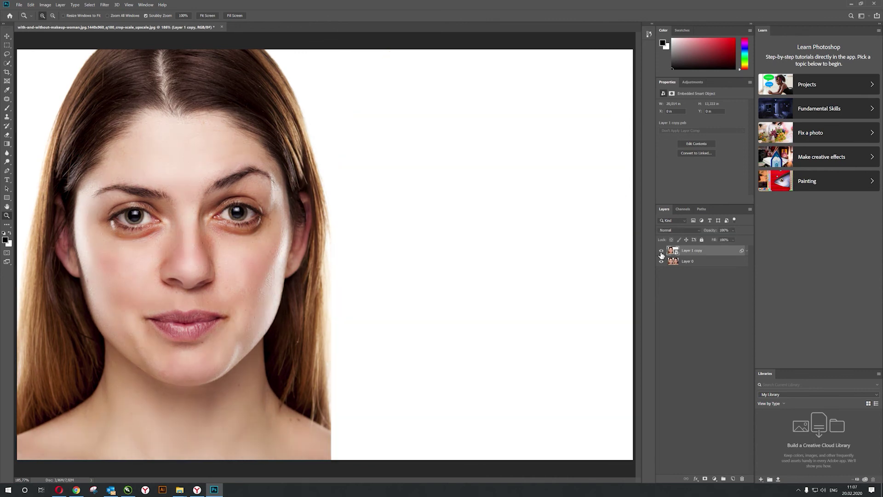